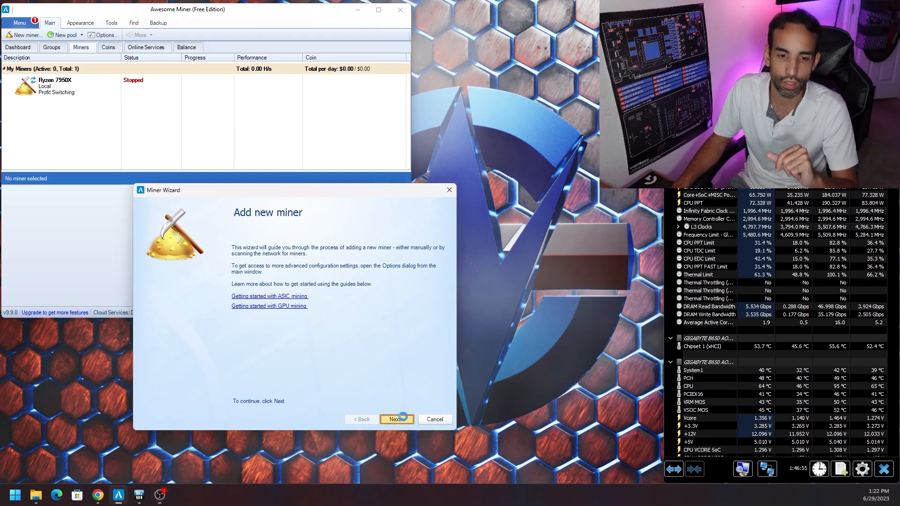
Start a new Managed Profit Miner and describe it as "Ryzen CPU Test"
click(396, 420)
click(309, 304)
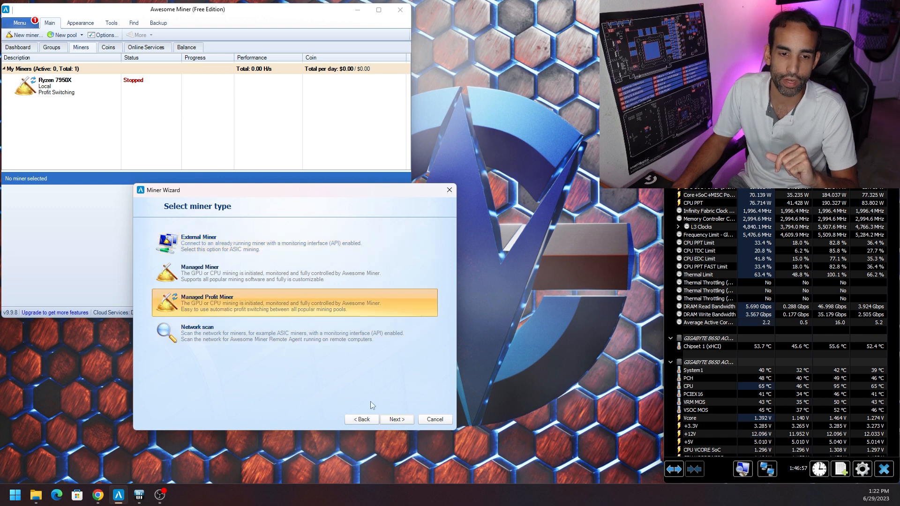
click(396, 419)
double_click(214, 241)
key(ctrl+a)
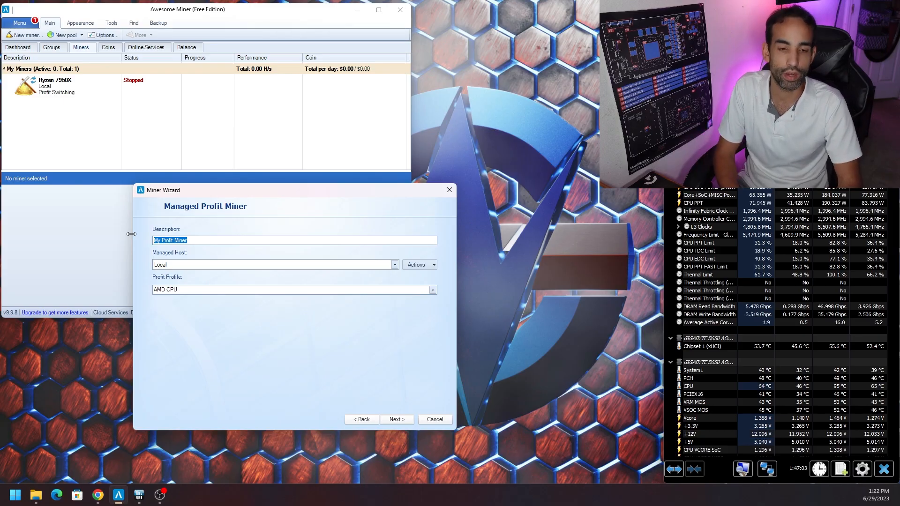
text(Ryzen C)
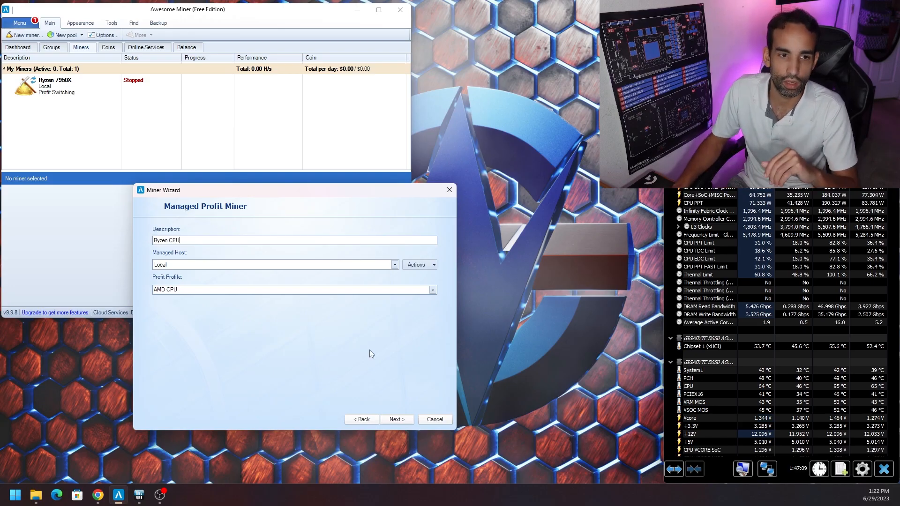
text(PU Test)
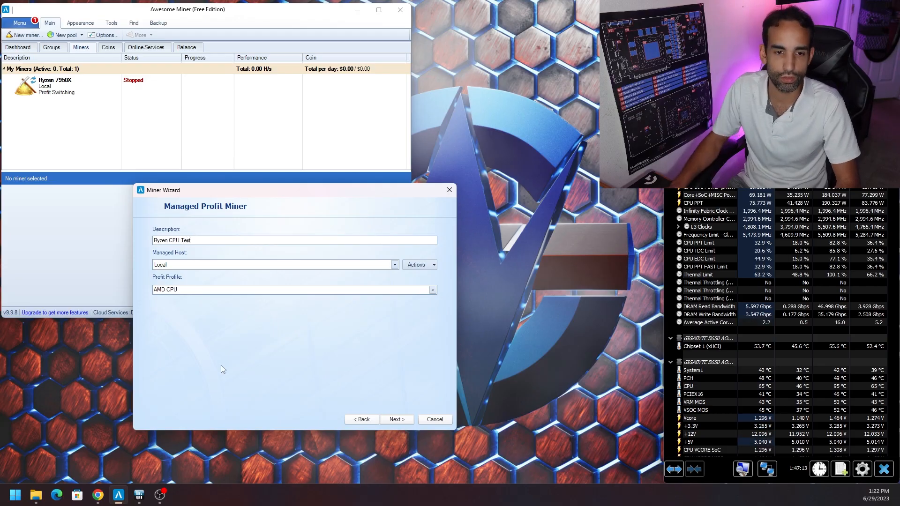
Assign the Intel CPU profit profile, keep the My Miners group and finish creating the miner
click(263, 288)
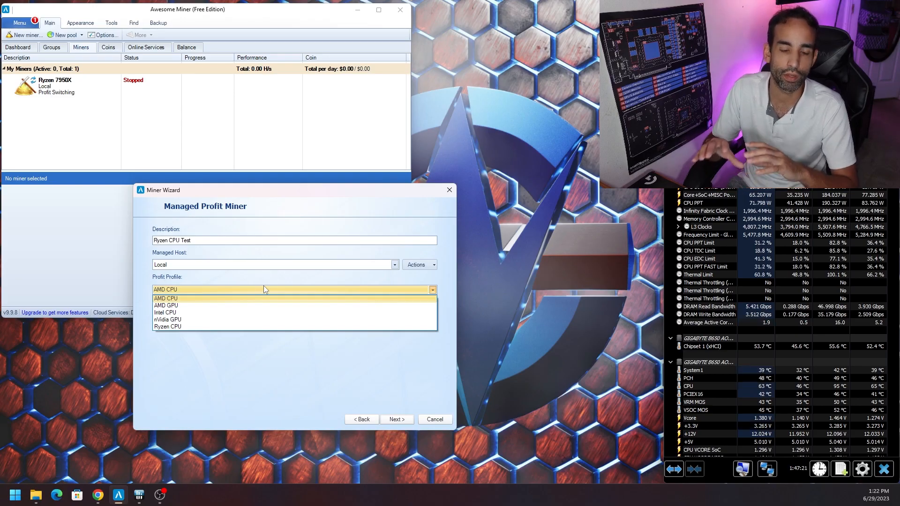
click(243, 313)
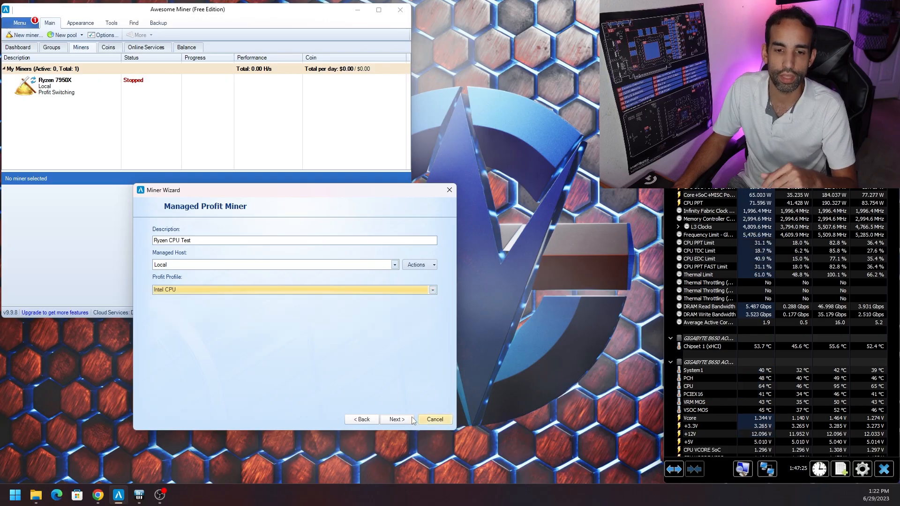
click(396, 421)
click(287, 235)
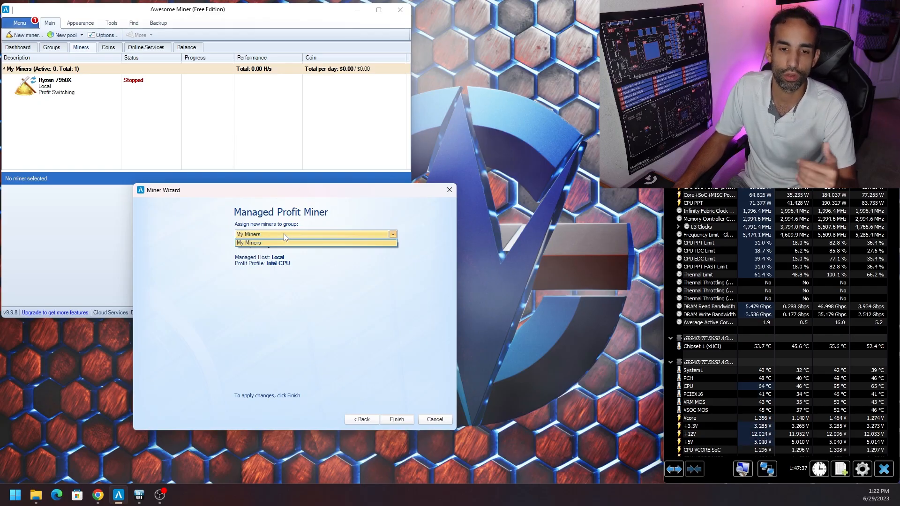
click(398, 367)
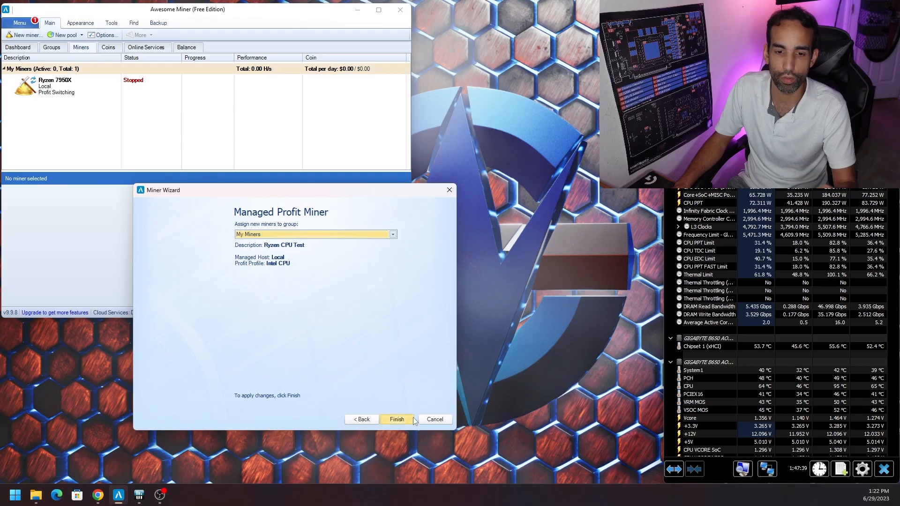
click(396, 419)
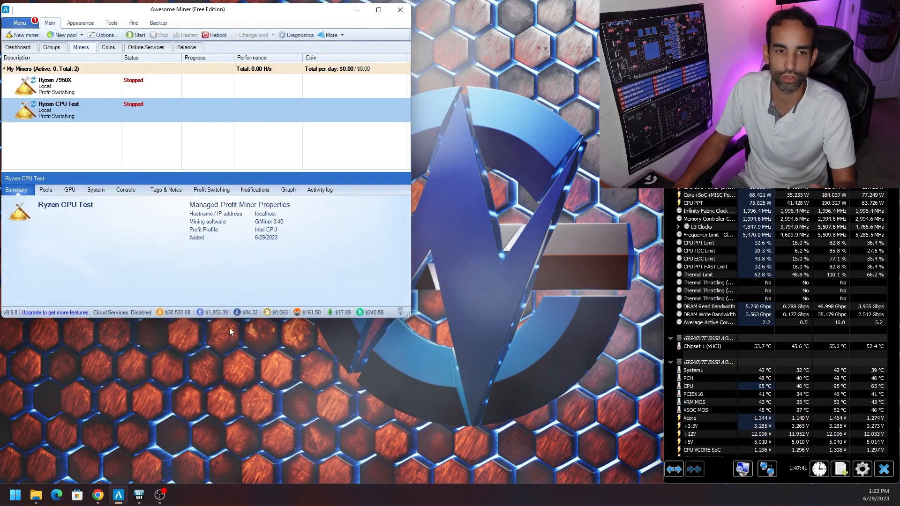
Open the Profit Switching options and review the enabled pools and the NiceHash Bitcoin address field
click(104, 35)
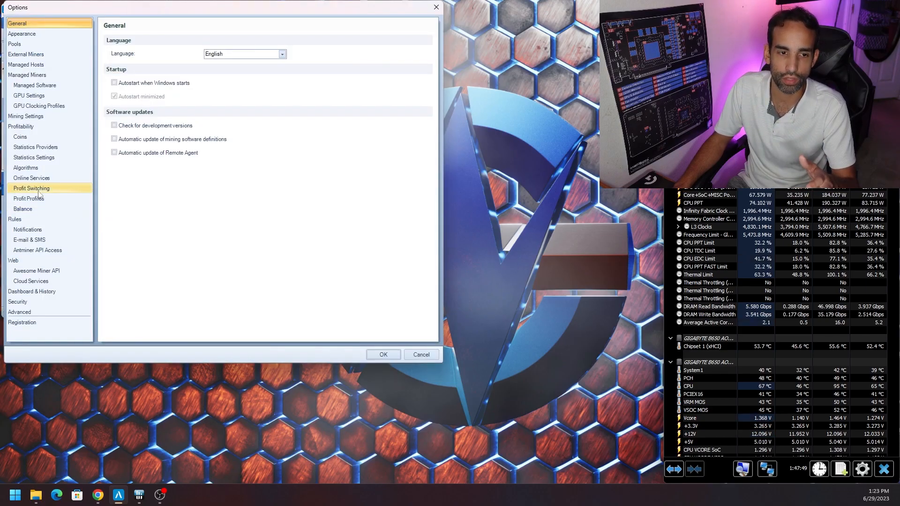
click(33, 187)
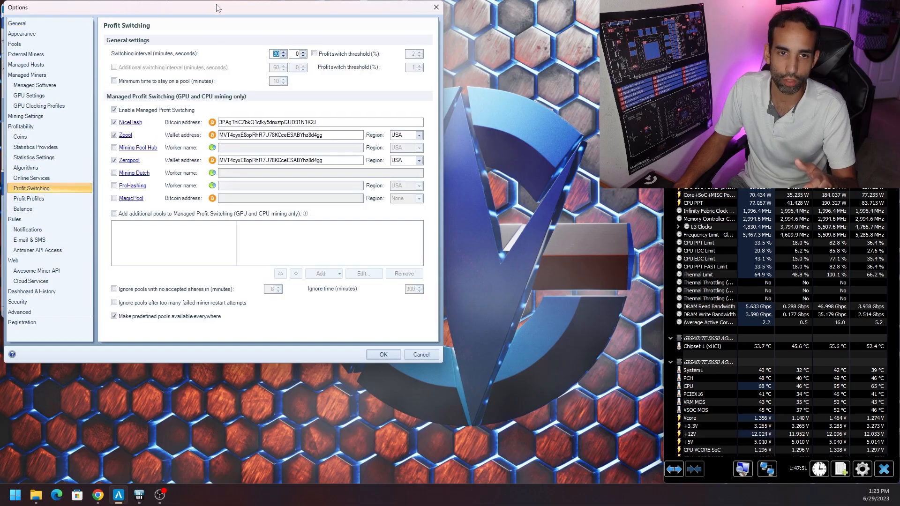
drag(216, 8, 277, 106)
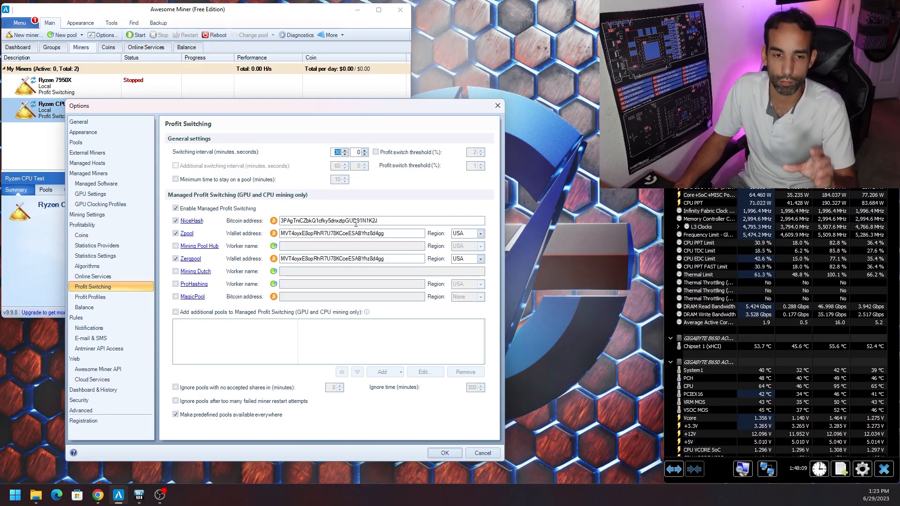
drag(388, 222, 226, 229)
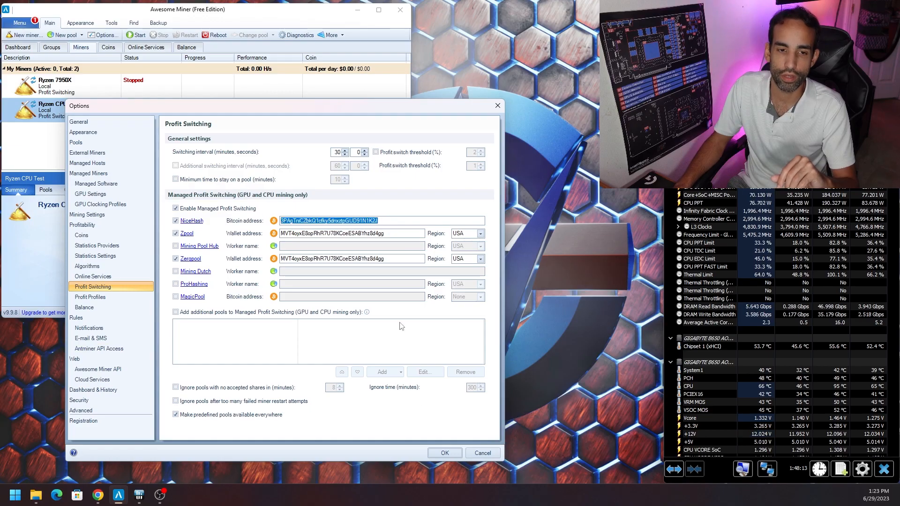
mouse_move(396, 321)
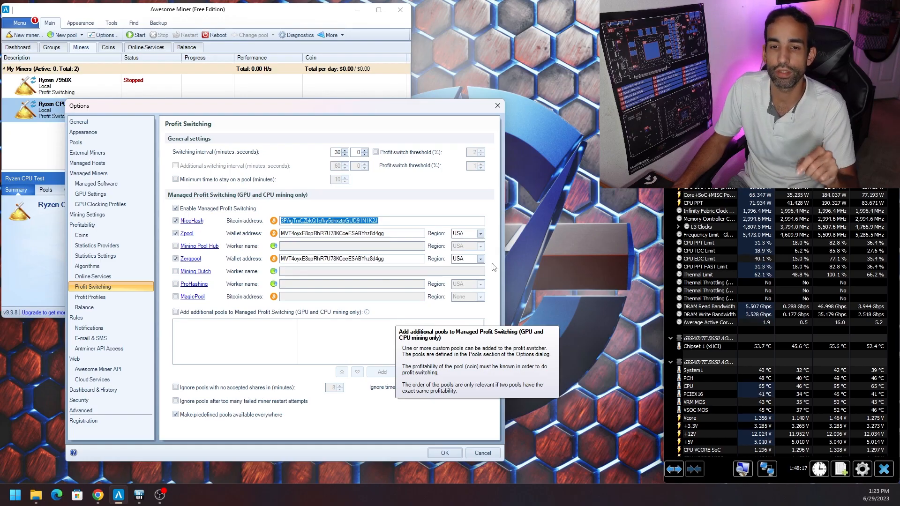
Check the region choices for Zpool and Zergpool, keeping USA for both
click(481, 233)
click(480, 233)
click(481, 235)
click(481, 258)
click(480, 259)
click(480, 267)
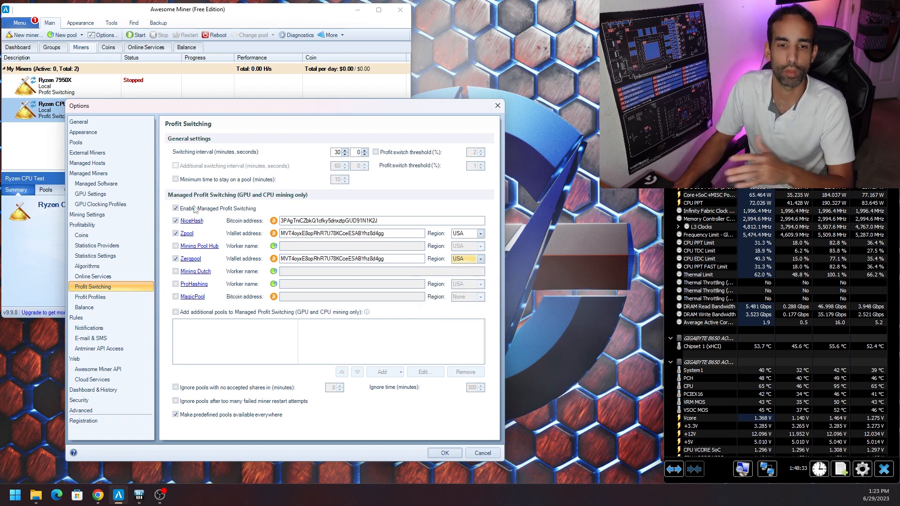
Select the predefined Zpool online services from Allium onward and enable the password update in their bulk edit
click(101, 279)
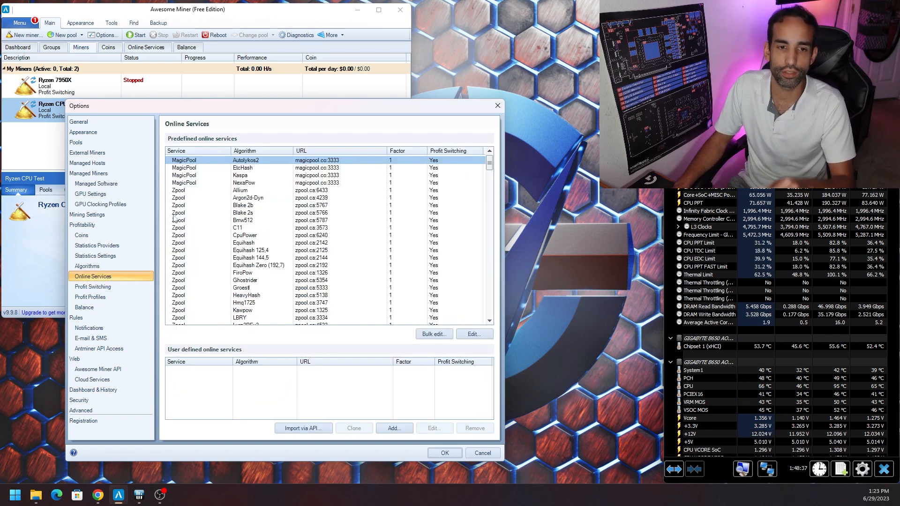
click(206, 191)
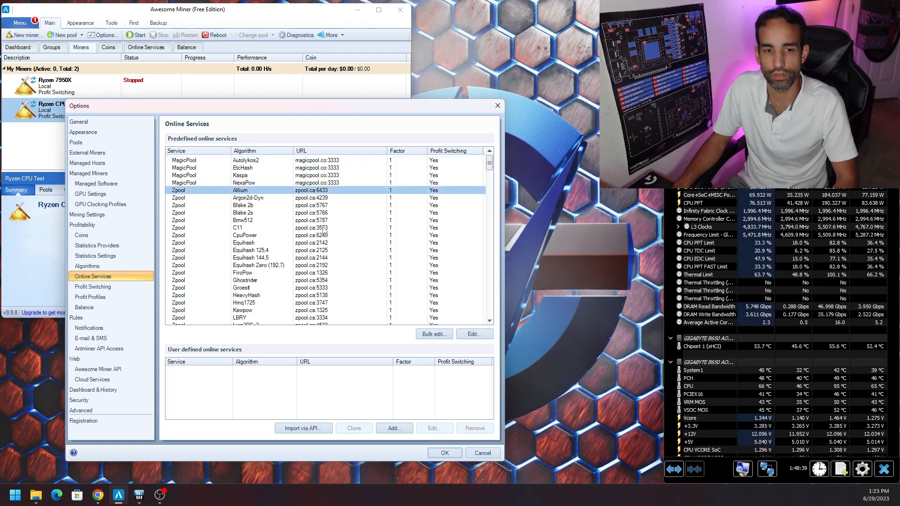
scroll(325, 230, down, 15)
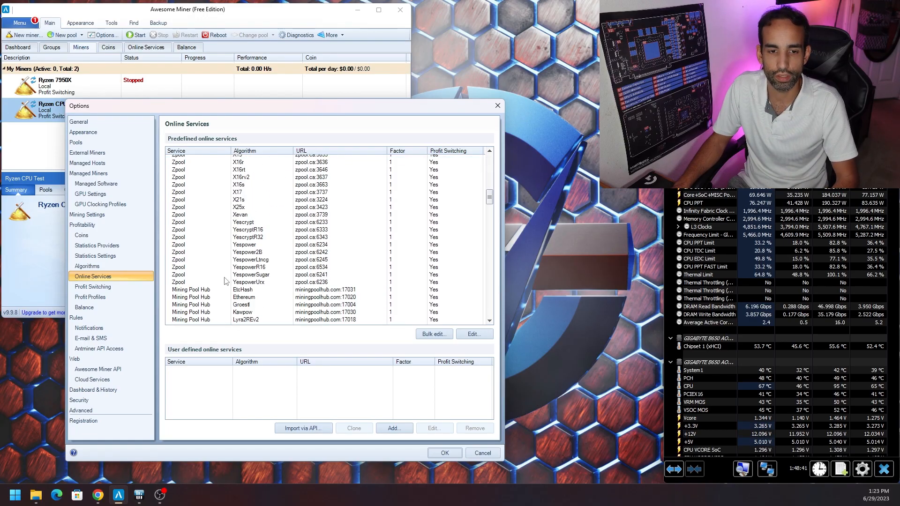
shift+click(225, 278)
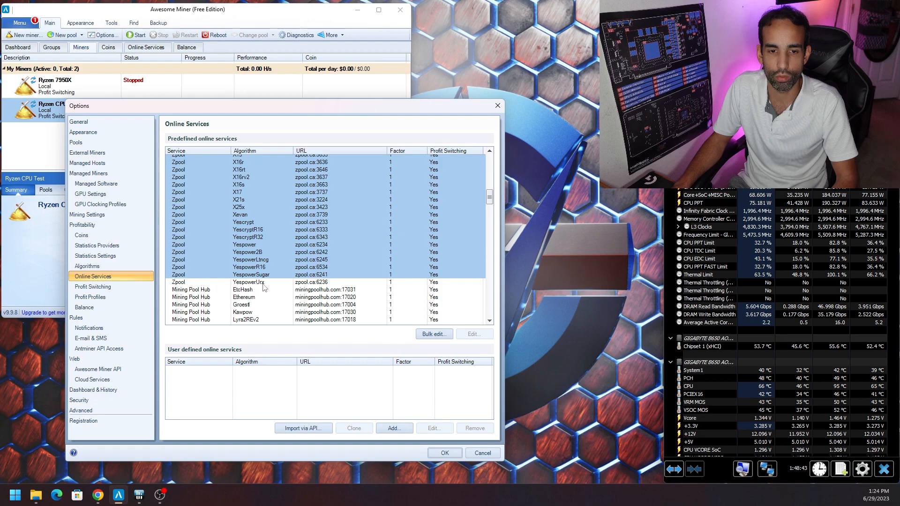
click(435, 334)
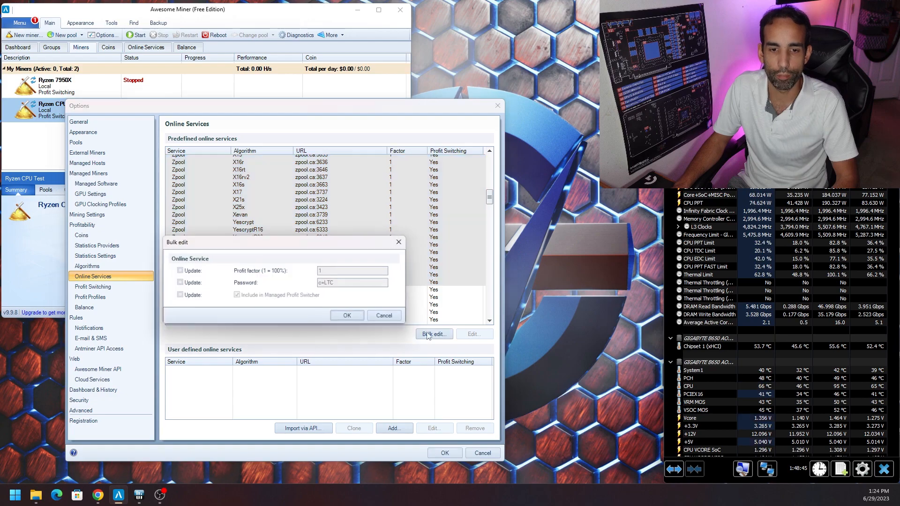
click(178, 282)
double_click(345, 283)
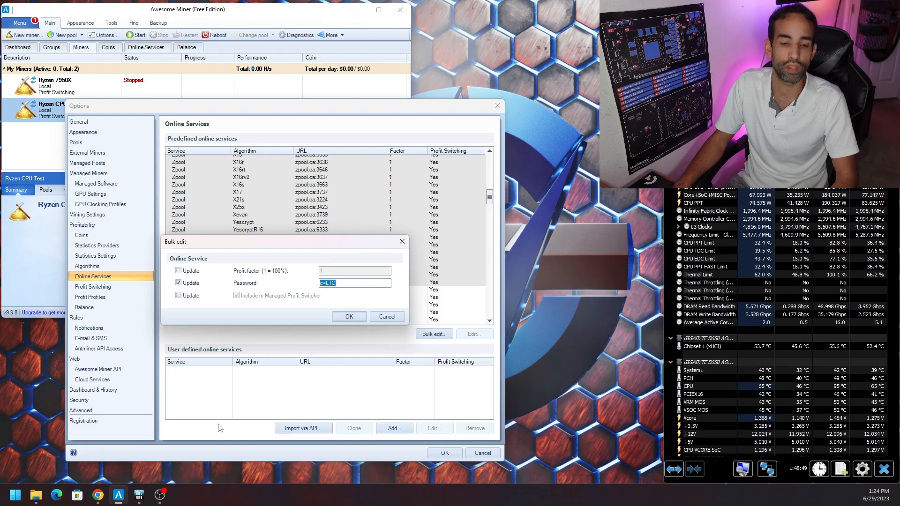
Switch to Chrome and read the payout details on zergpool.com and zpool.ca
click(97, 495)
click(169, 8)
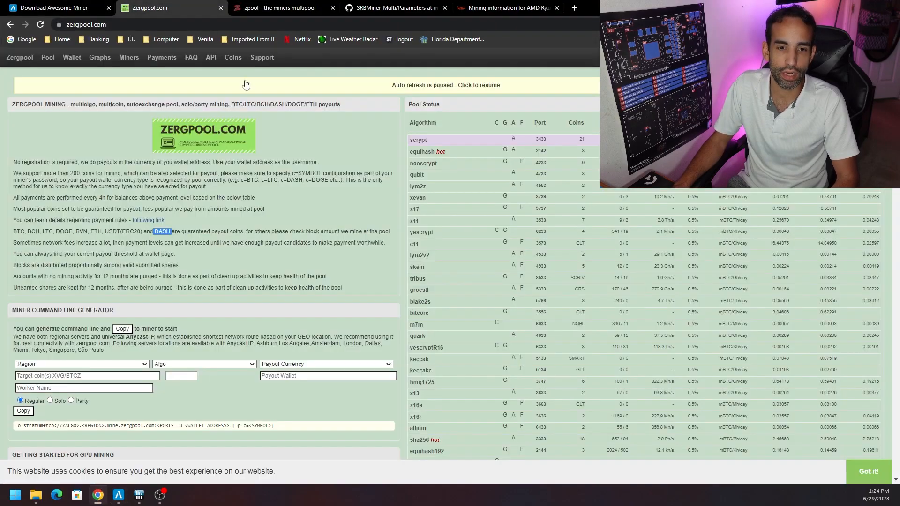
click(178, 251)
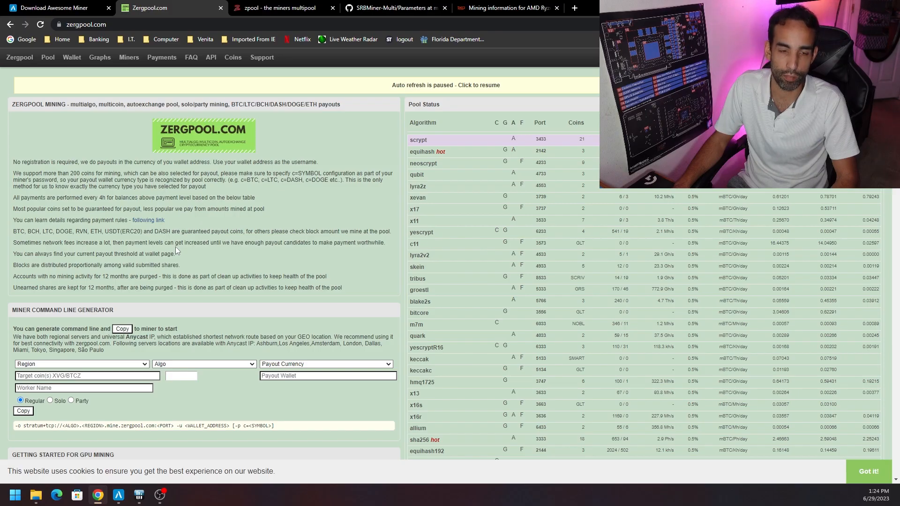
click(279, 8)
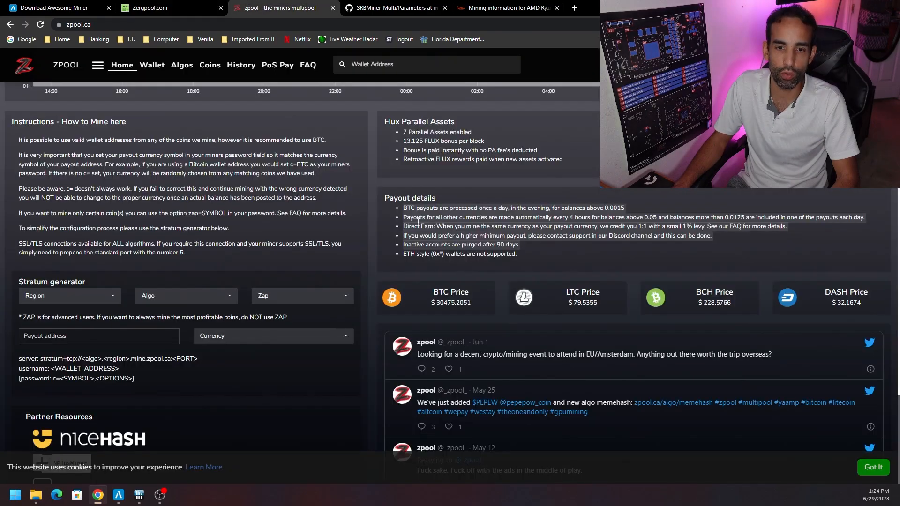
drag(533, 260, 389, 214)
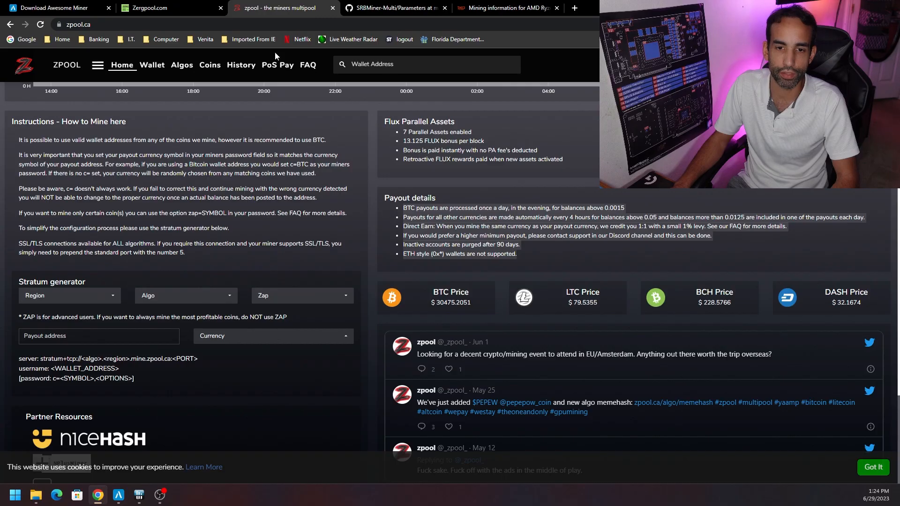
Review Zergpool's guaranteed payout coins, then return to Awesome Miner and cancel the Zpool bulk edit
click(150, 8)
drag(14, 232, 144, 240)
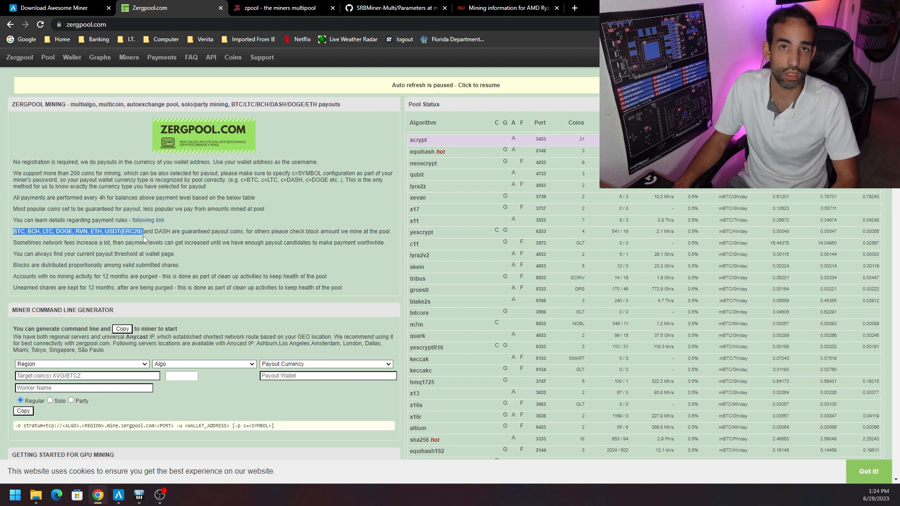
drag(144, 239, 169, 235)
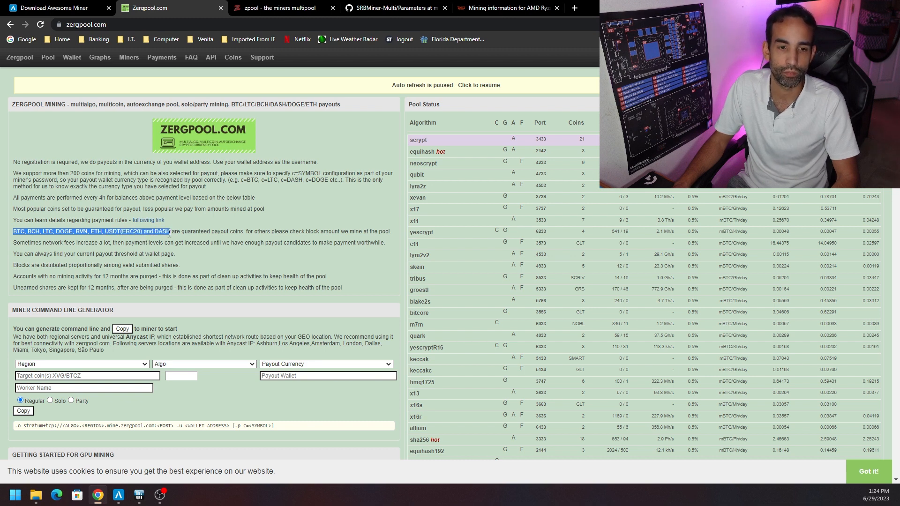
click(213, 236)
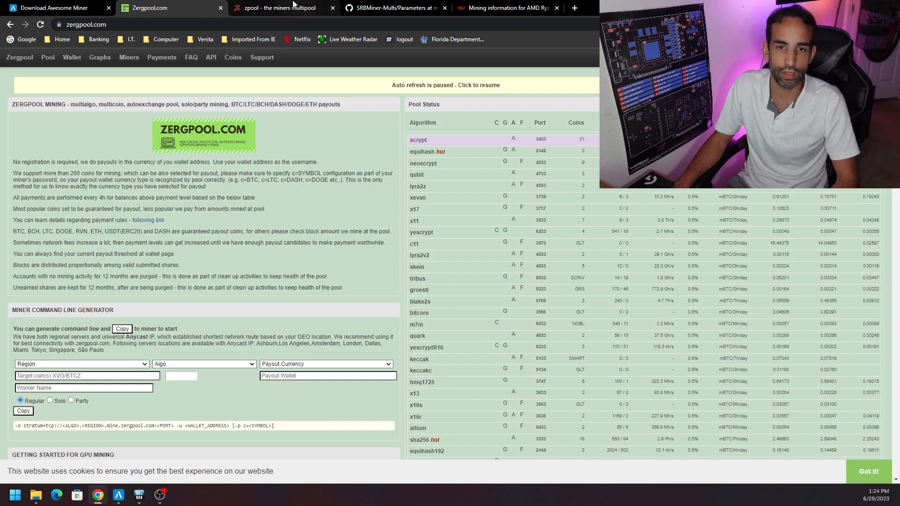
click(280, 8)
key(alt+Tab)
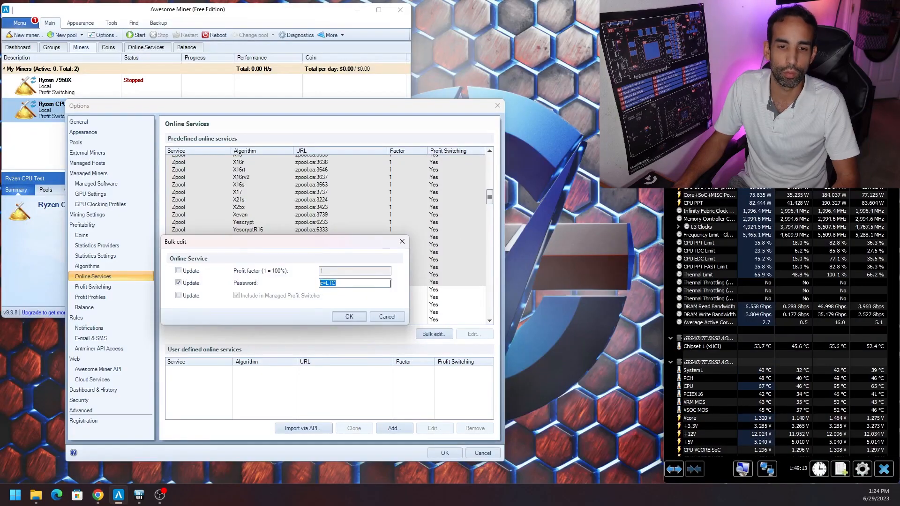
click(381, 317)
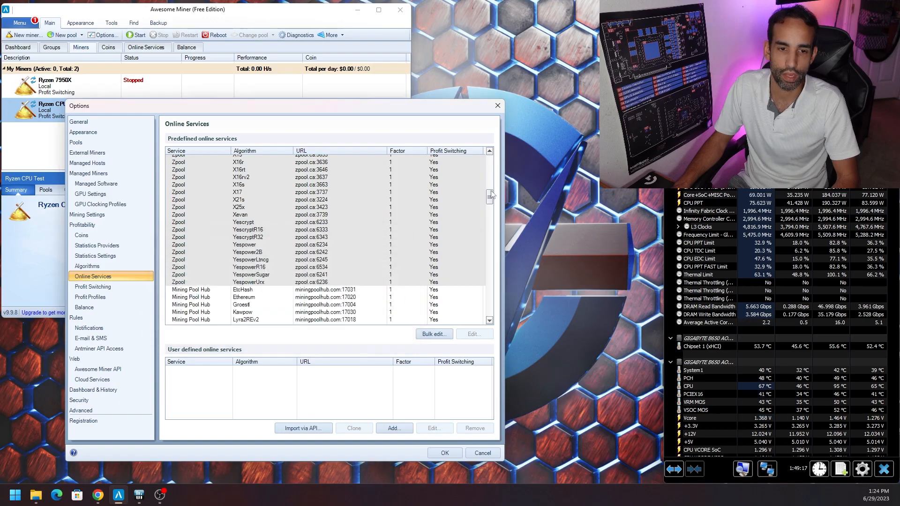
Select all predefined Zergpool services, enable the password update in their bulk edit, and cancel it
scroll(263, 194, down, 10)
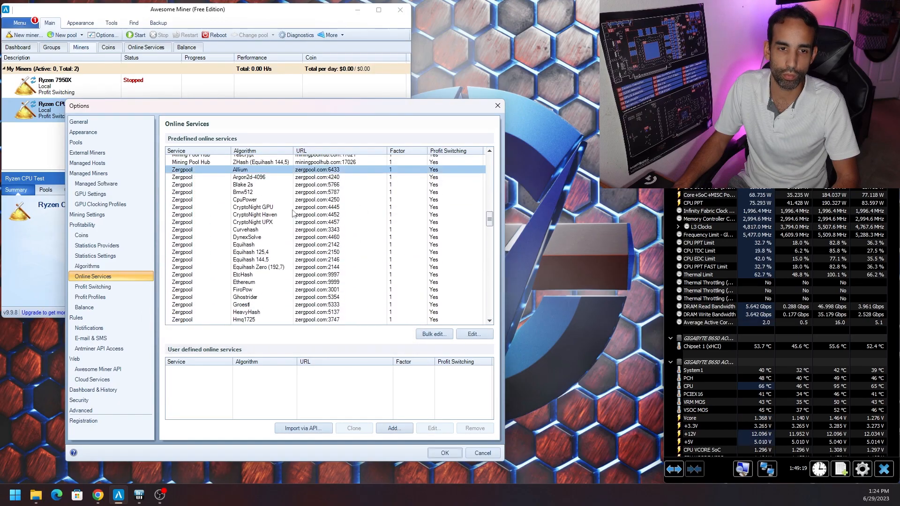
scroll(292, 213, down, 6)
scroll(293, 213, down, 10)
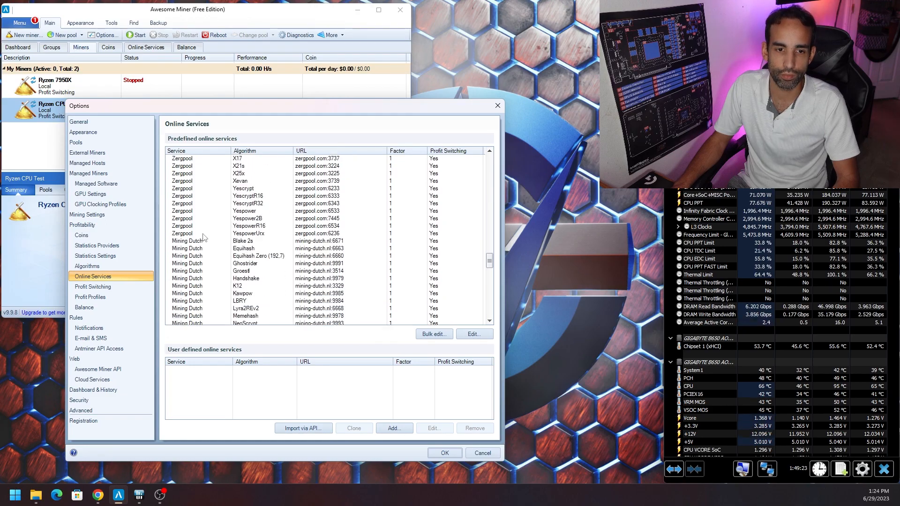
shift+click(203, 234)
click(434, 333)
click(179, 283)
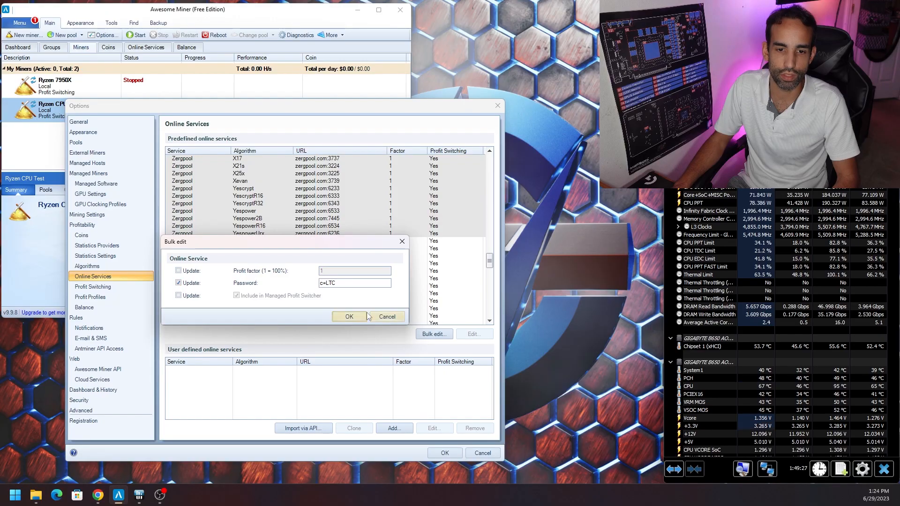
click(393, 317)
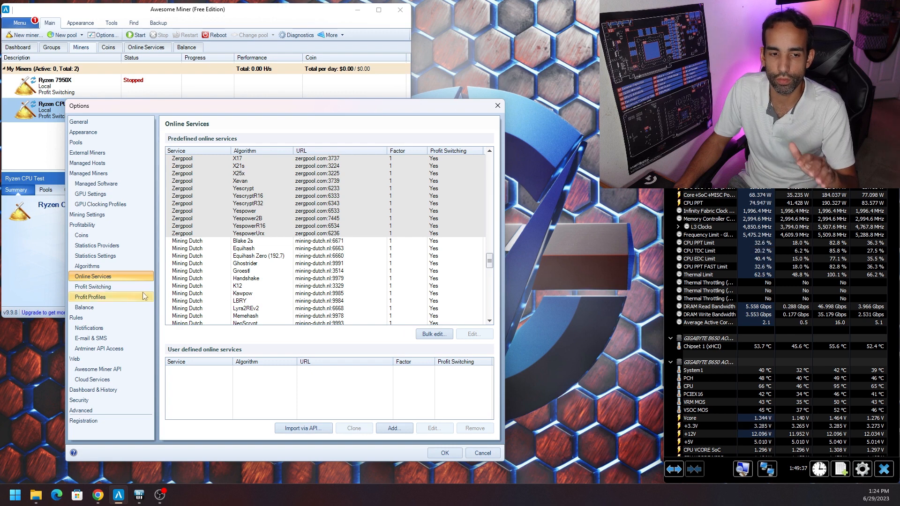
Review the profit profile choices in the Ryzen CPU Test managed miner's properties and cancel without changing them
click(90, 173)
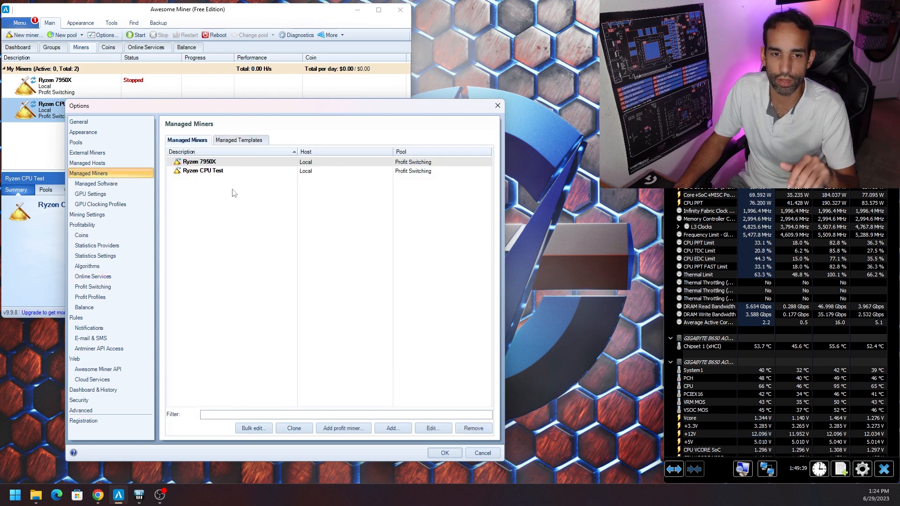
click(233, 171)
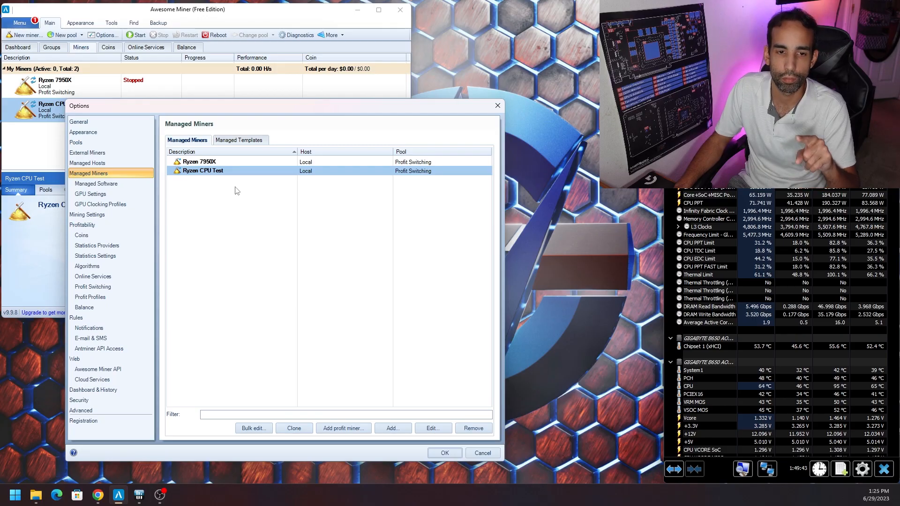
double_click(237, 175)
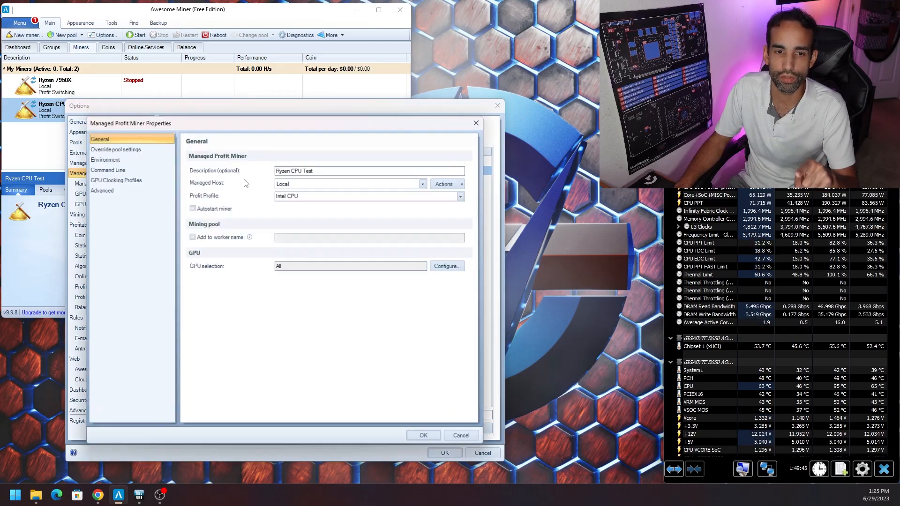
click(313, 197)
click(314, 203)
click(314, 199)
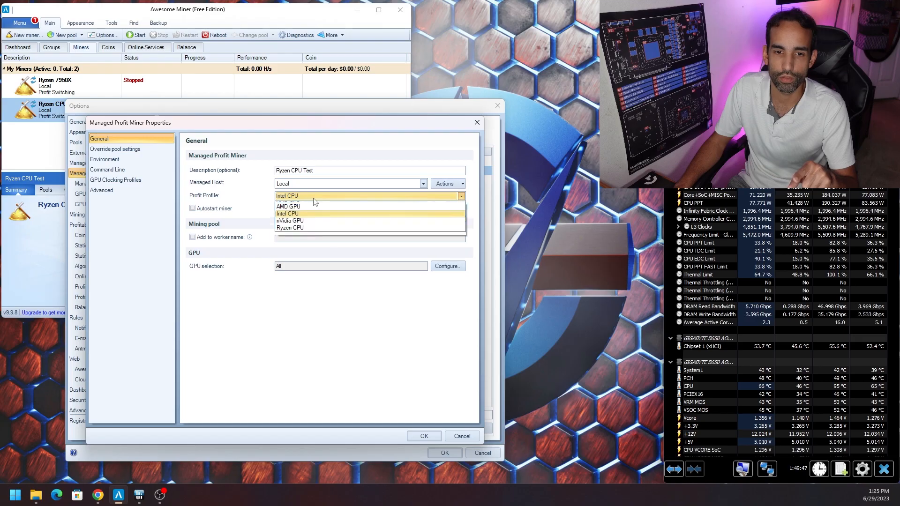
click(315, 197)
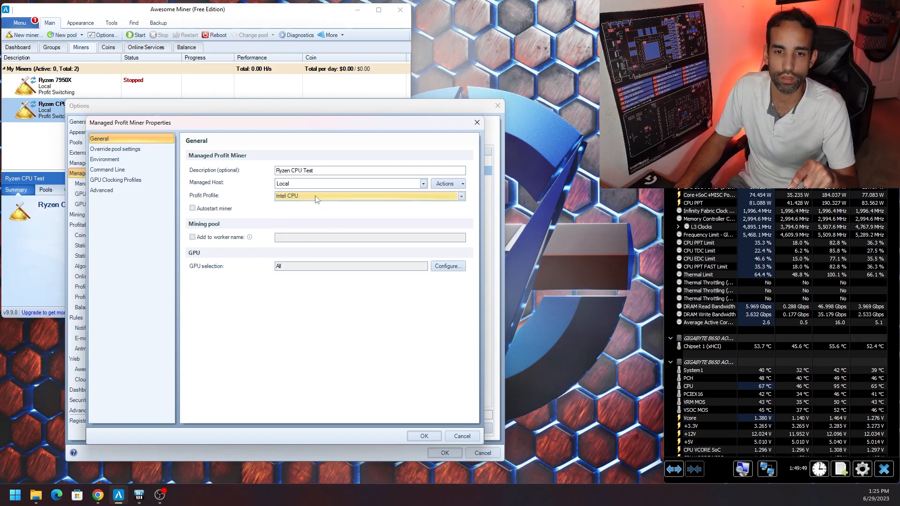
click(473, 439)
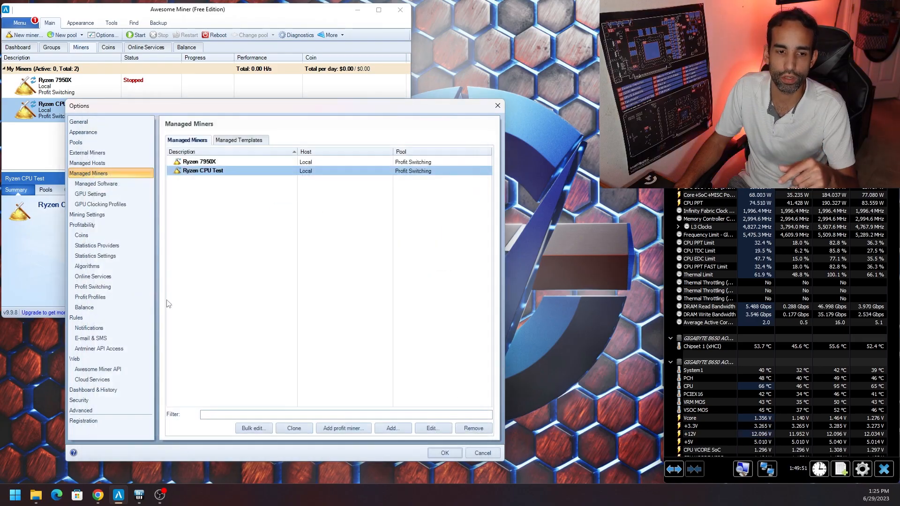
Inspect the mining software and algorithm settings of the Ryzen CPU and AMD CPU profit profiles
click(130, 299)
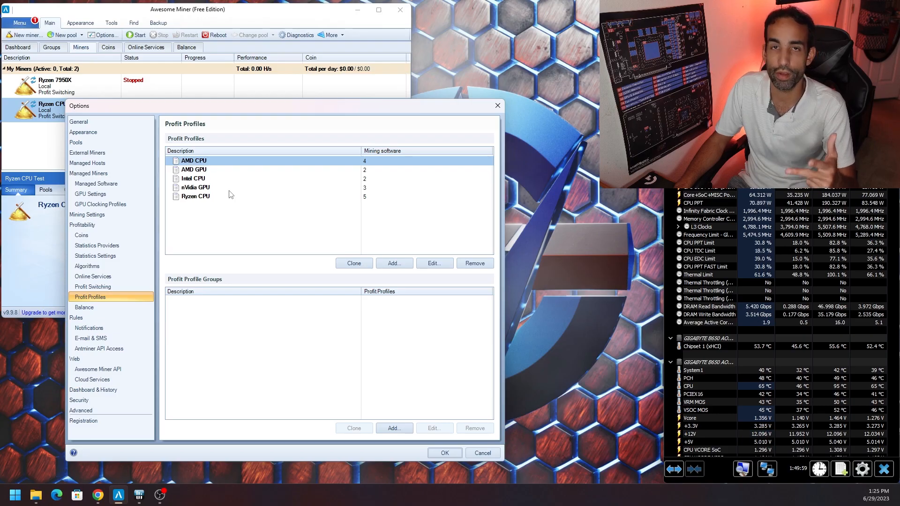
click(218, 179)
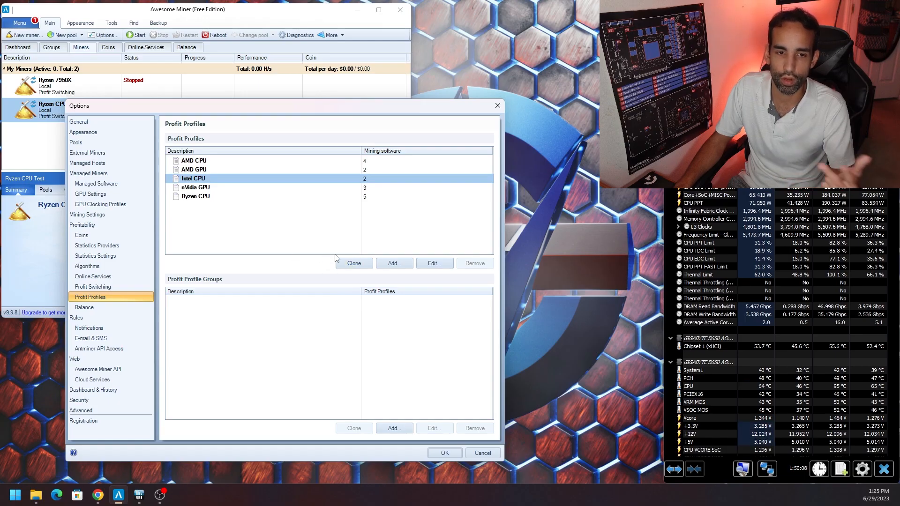
click(212, 197)
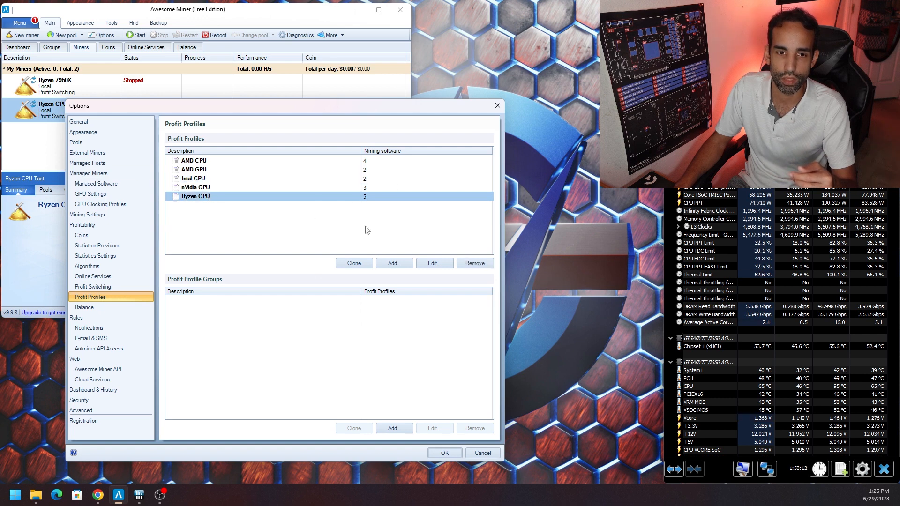
double_click(219, 196)
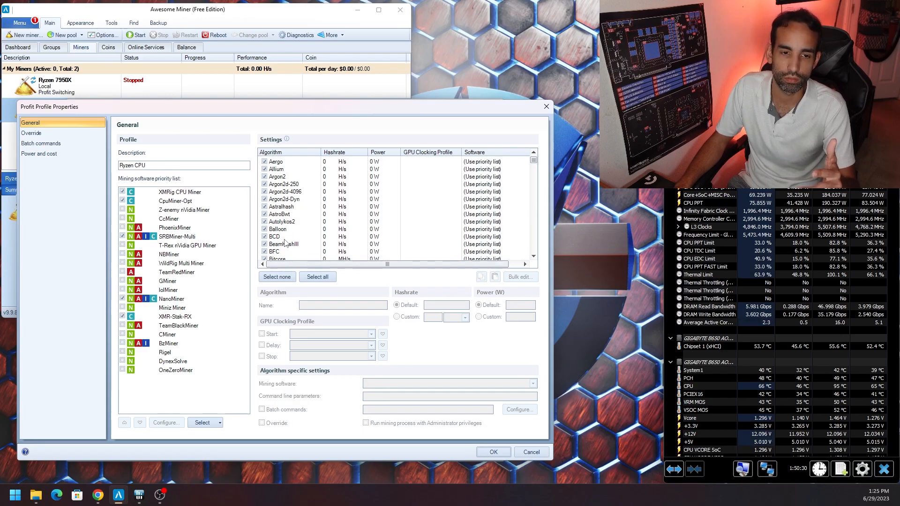
click(122, 192)
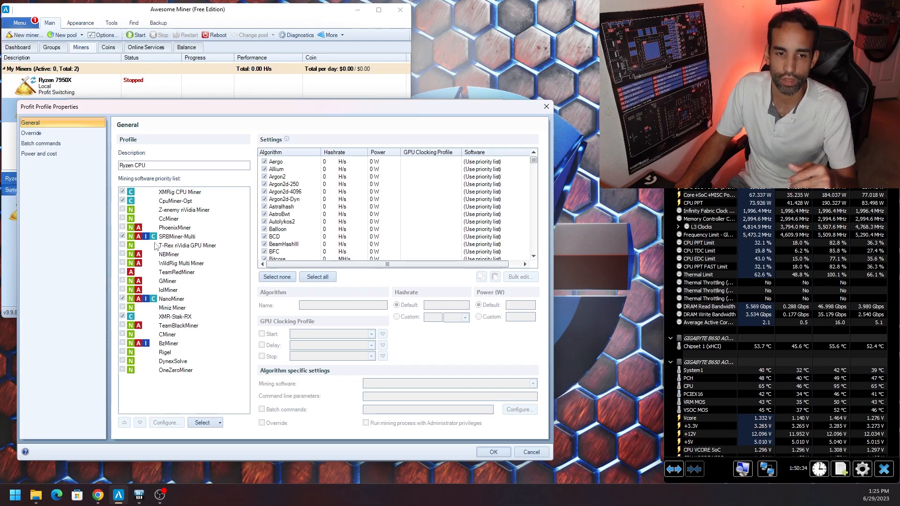
click(160, 237)
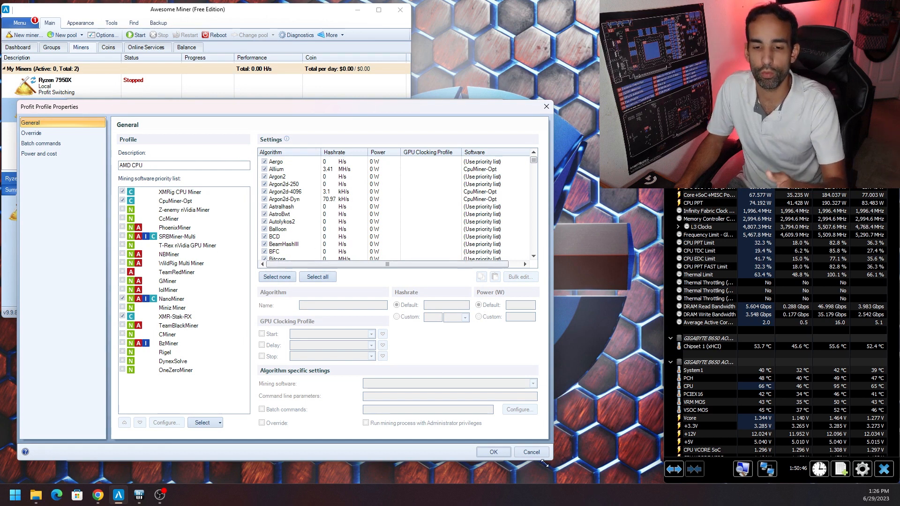
click(493, 451)
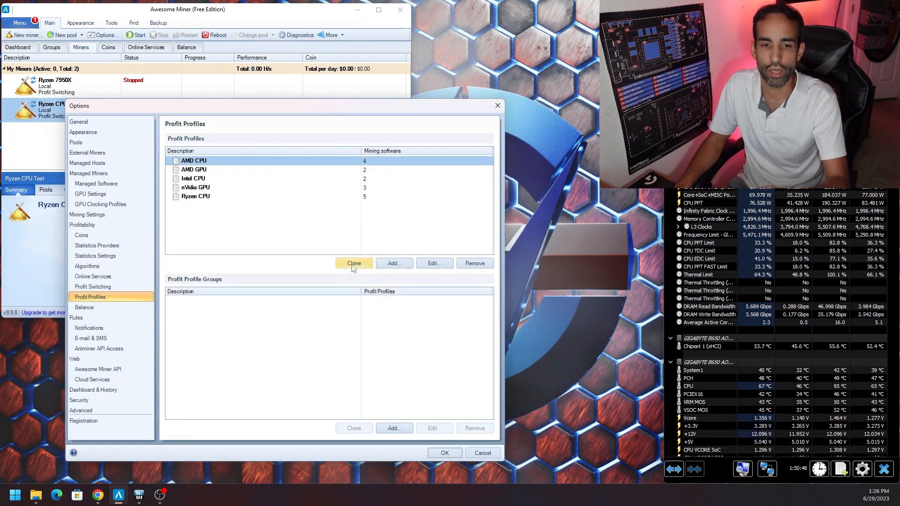
Edit the AMD CPU profit profile and enable SRBMiner-Multi in its mining software priority list
click(434, 264)
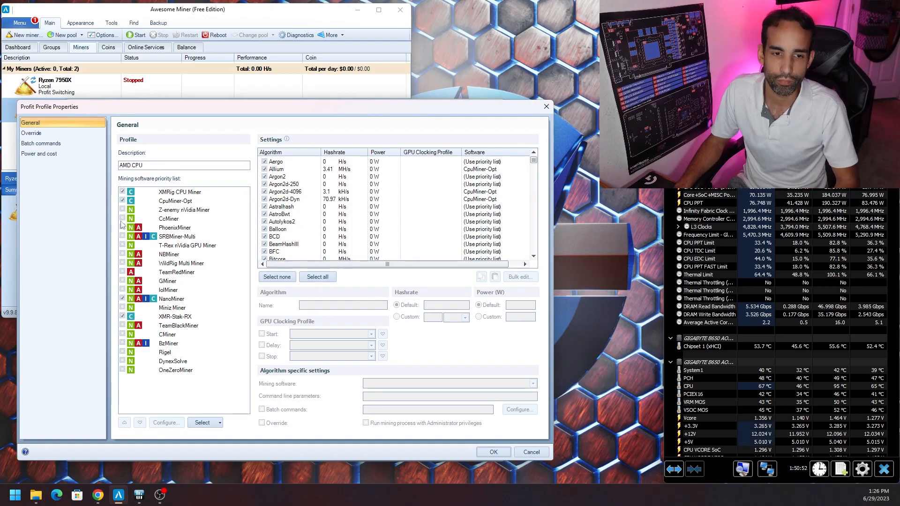
click(123, 238)
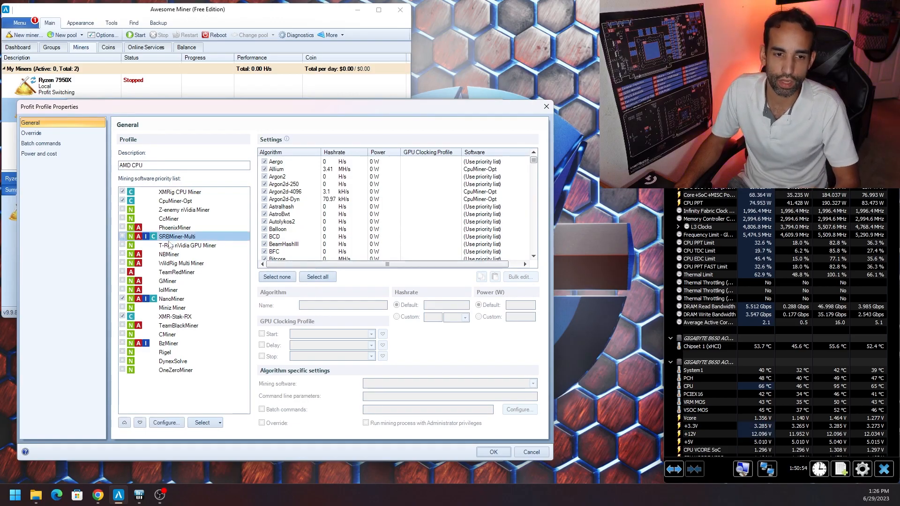
click(122, 237)
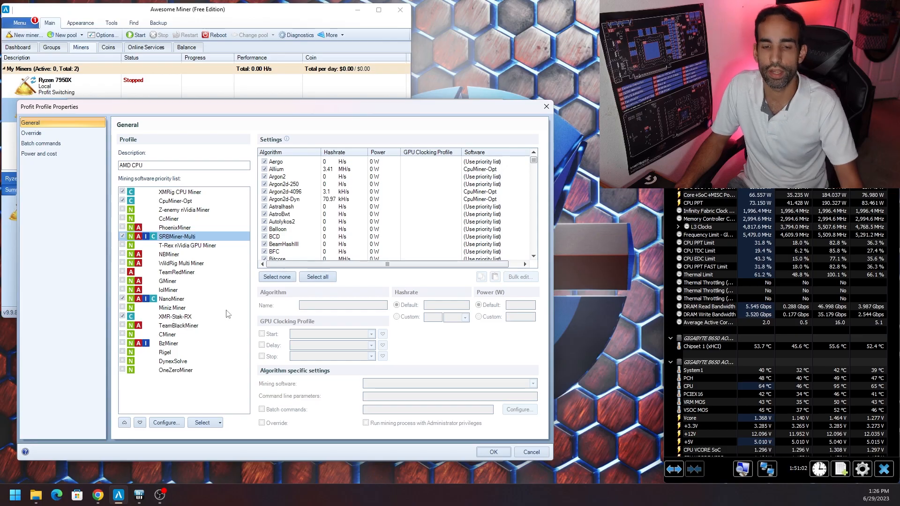
Disable the Ethereum and EtcHash algorithms in the AMD CPU profit profile
click(350, 214)
scroll(356, 205, down, 18)
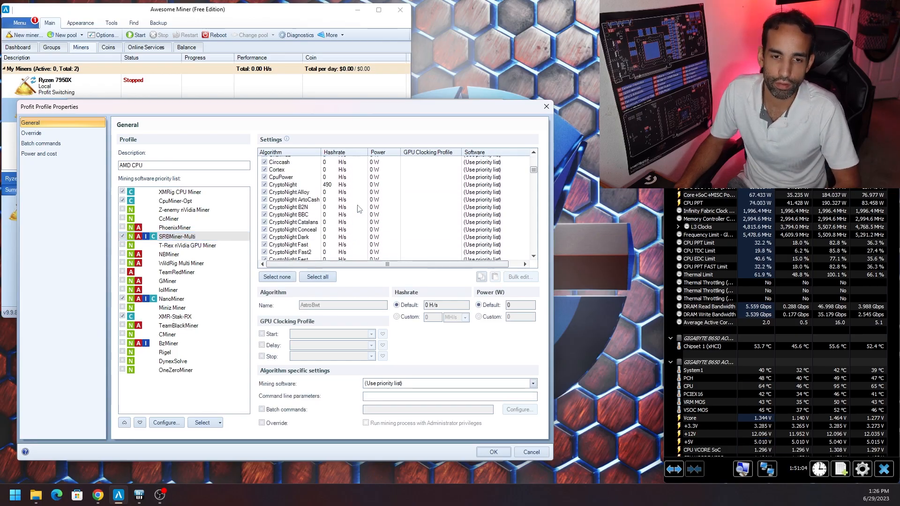
drag(534, 181, 543, 233)
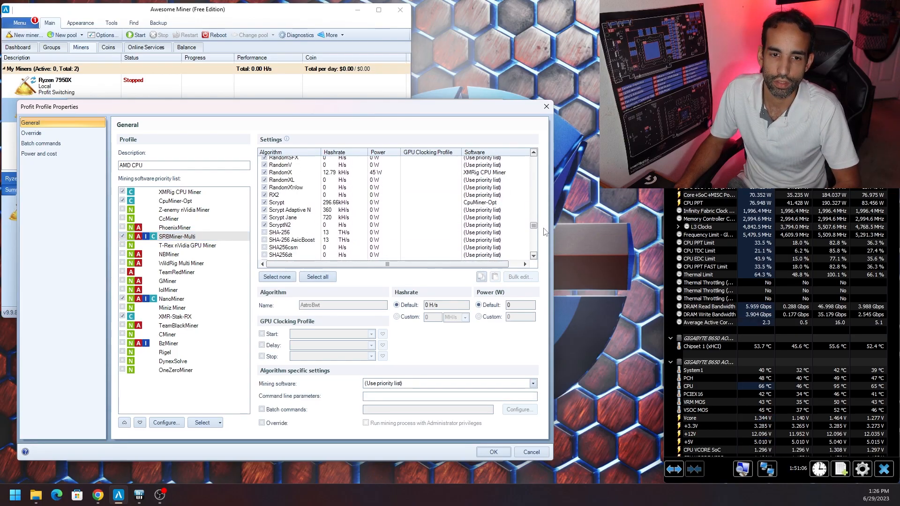
scroll(503, 225, up, 1)
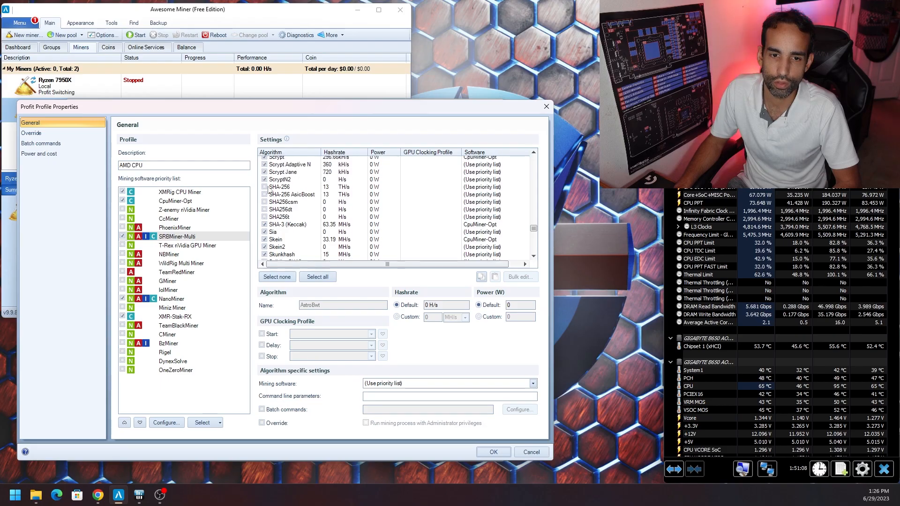
drag(533, 228, 529, 200)
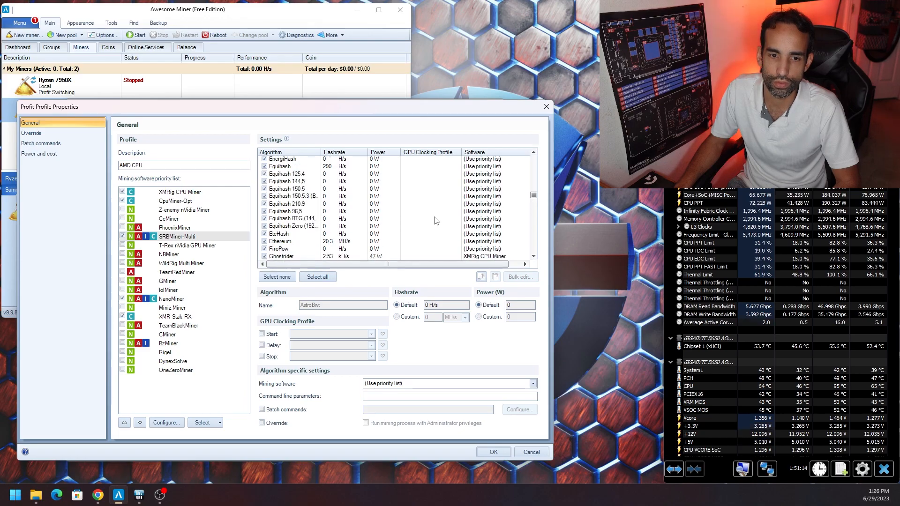
click(265, 242)
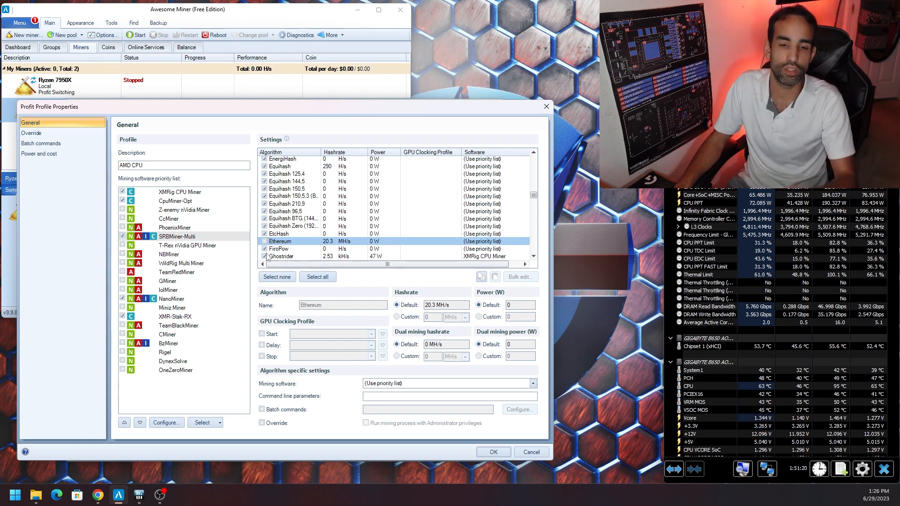
click(264, 234)
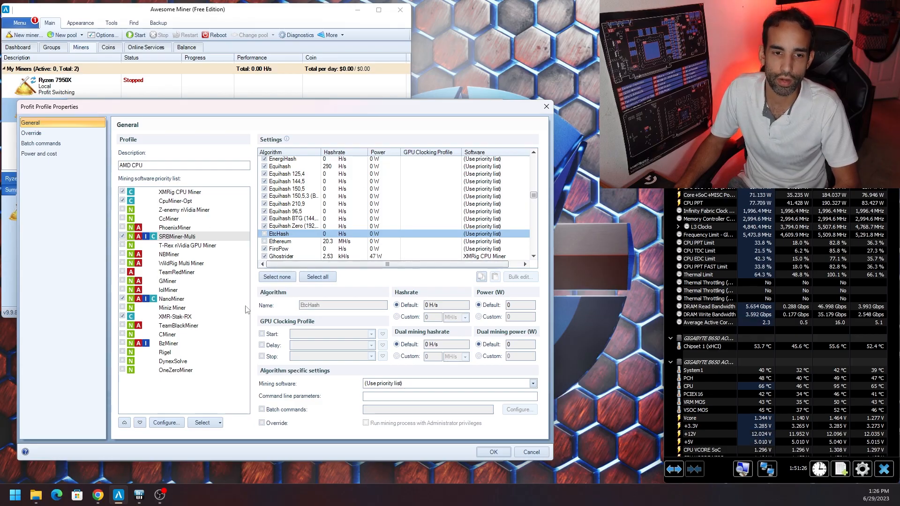
Switch to Chrome and copy the --disable-gpu parameter from the SRBMiner-Multi Parameters page on GitHub
click(105, 495)
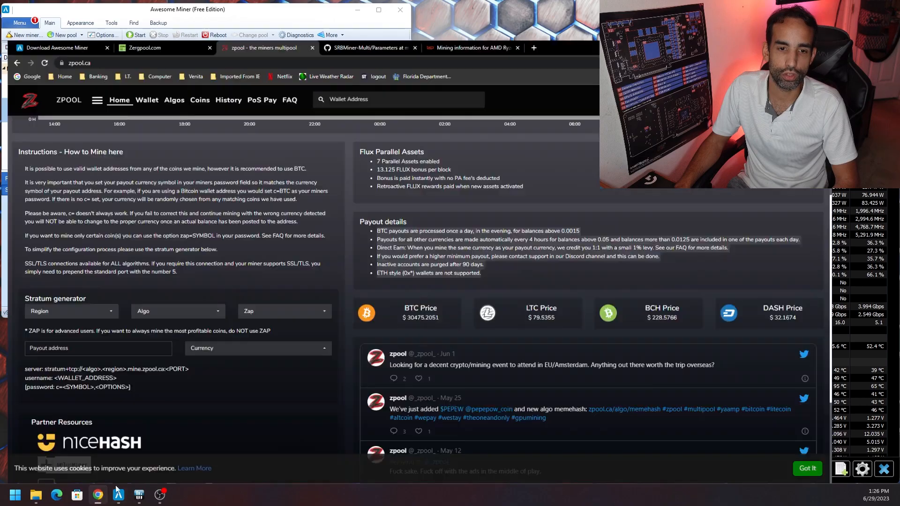
click(394, 6)
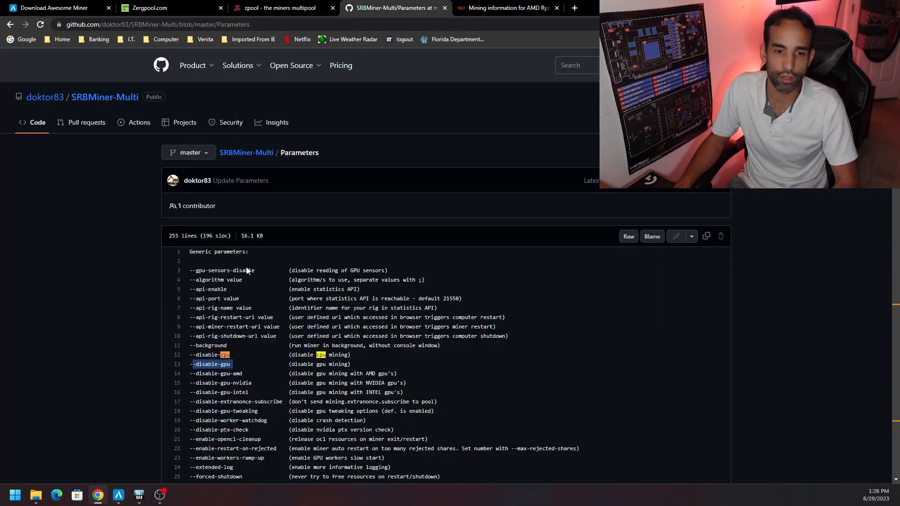
click(228, 373)
drag(230, 362, 189, 361)
key(ctrl+c)
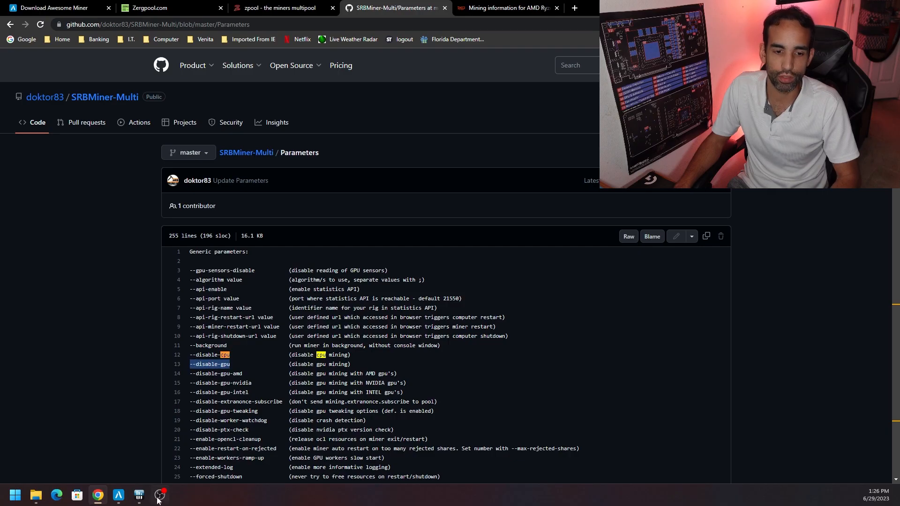
Return to Awesome Miner, add --disable-gpu to SRBMiner-Multi's command line parameters, and save the AMD CPU profile
click(118, 495)
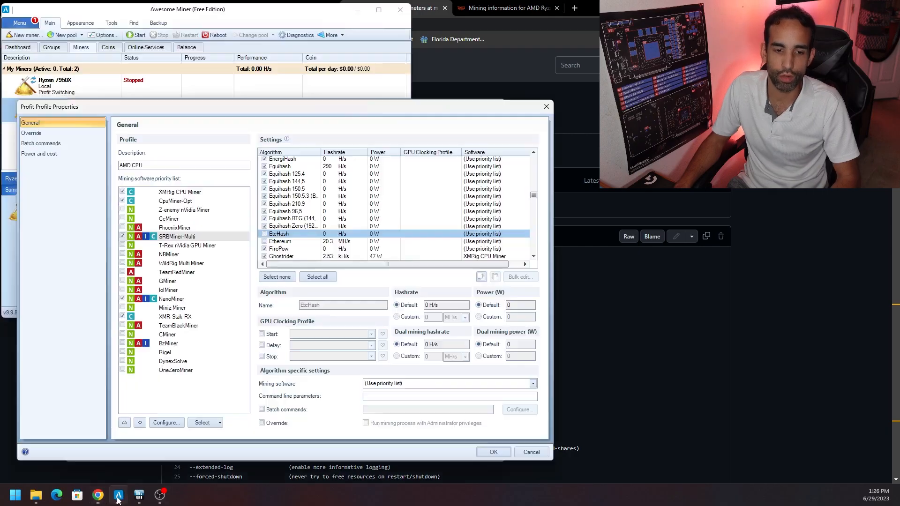
click(193, 238)
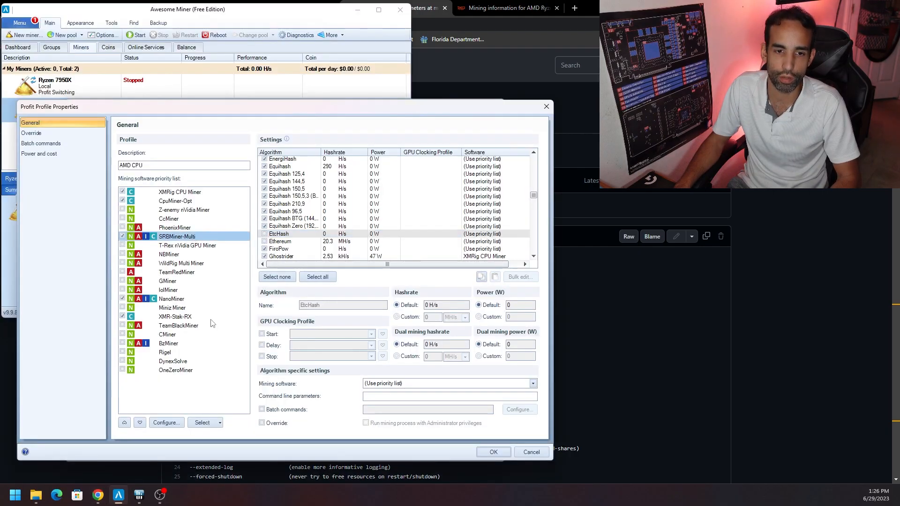
click(167, 424)
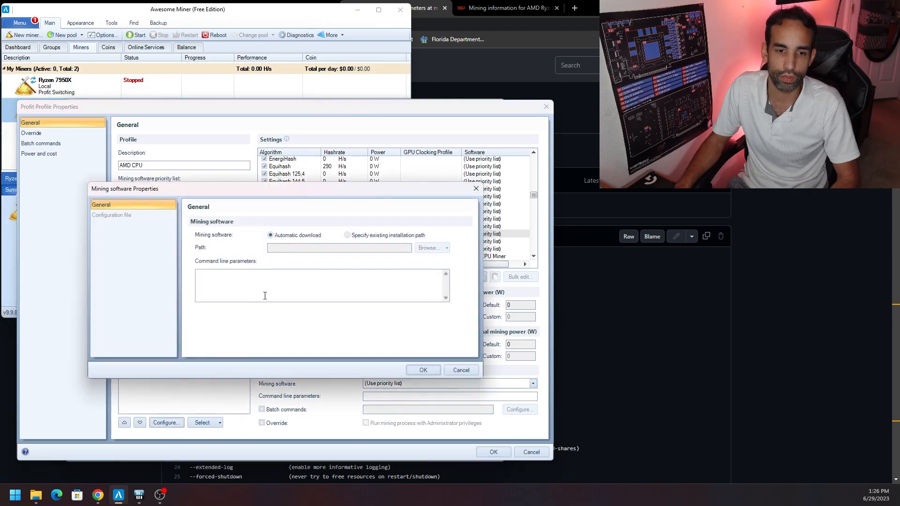
key(ctrl+v)
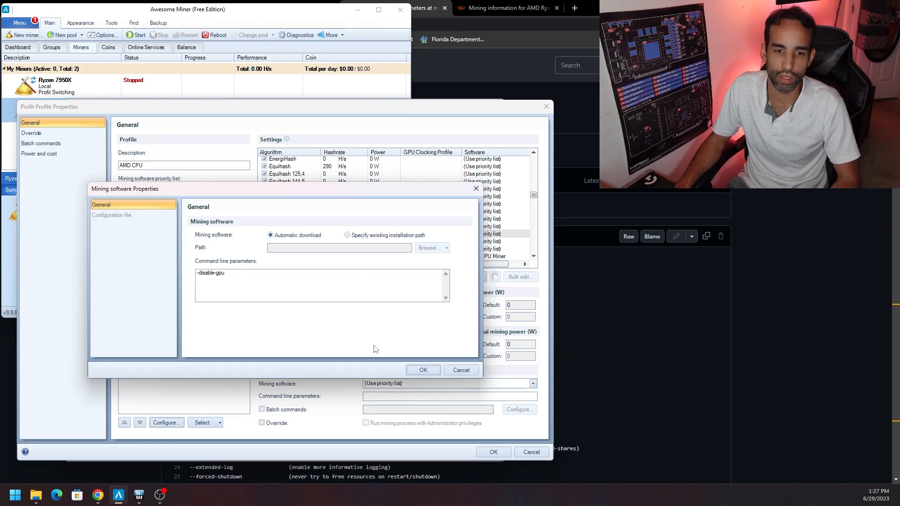
click(423, 370)
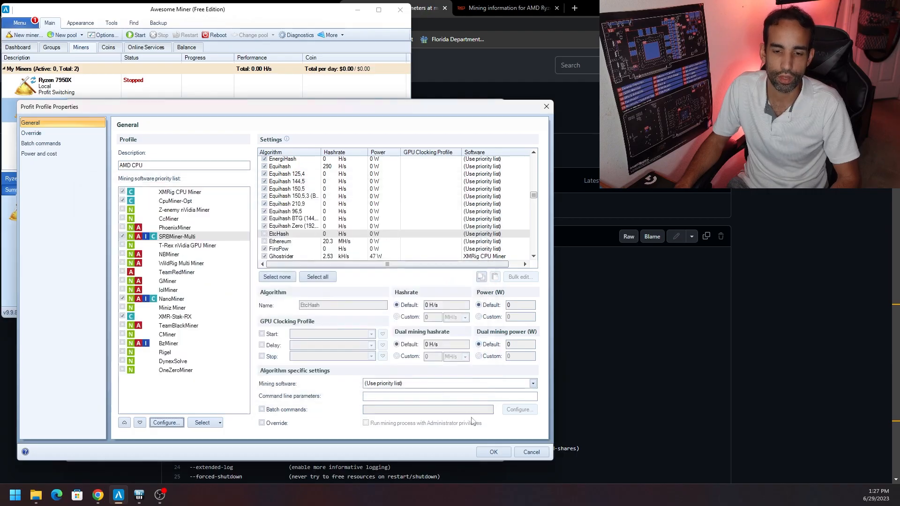
click(493, 452)
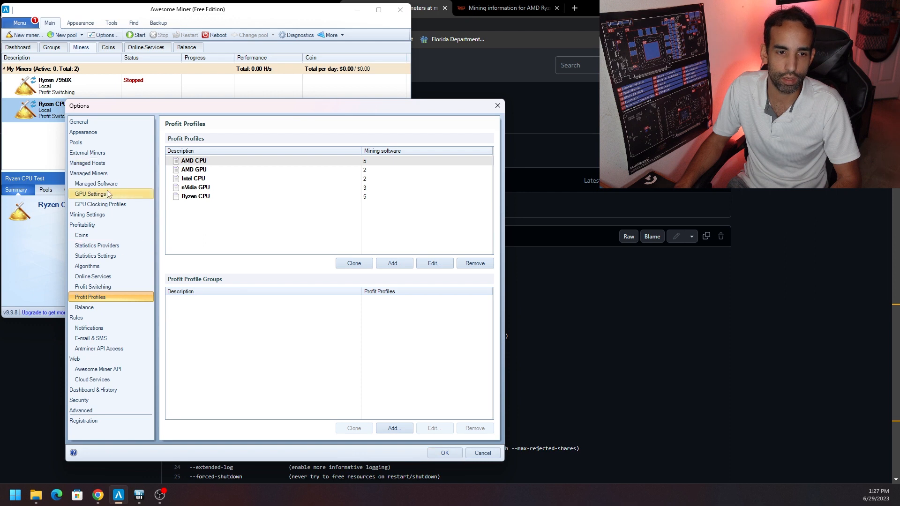
Set the Ryzen CPU Test managed miner's profit profile to AMD CPU
click(96, 173)
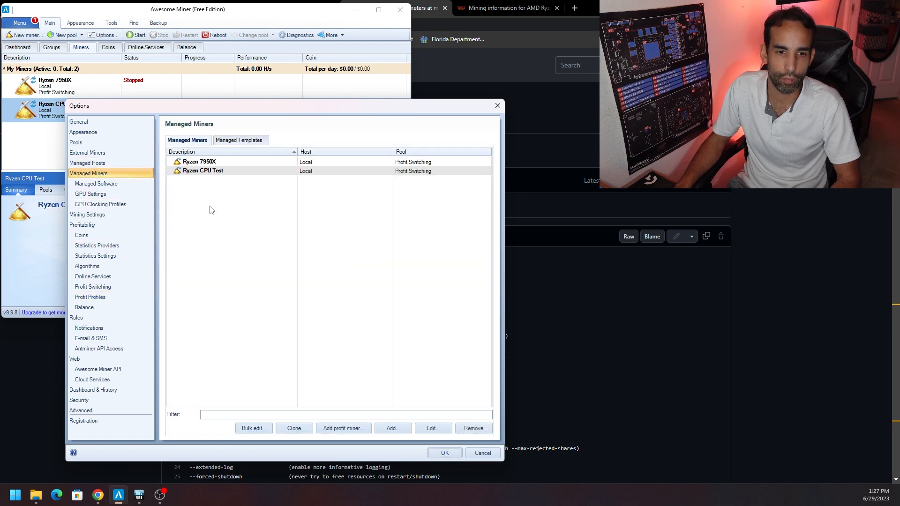
double_click(230, 172)
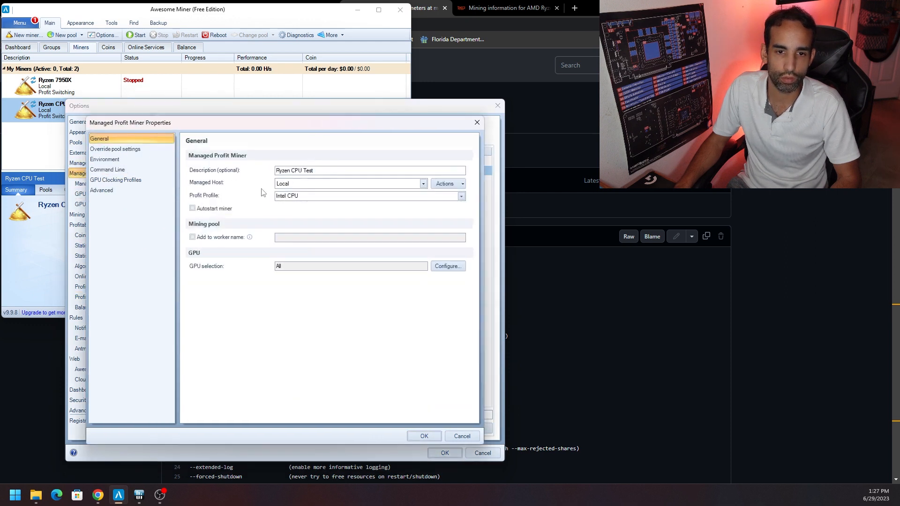
click(320, 199)
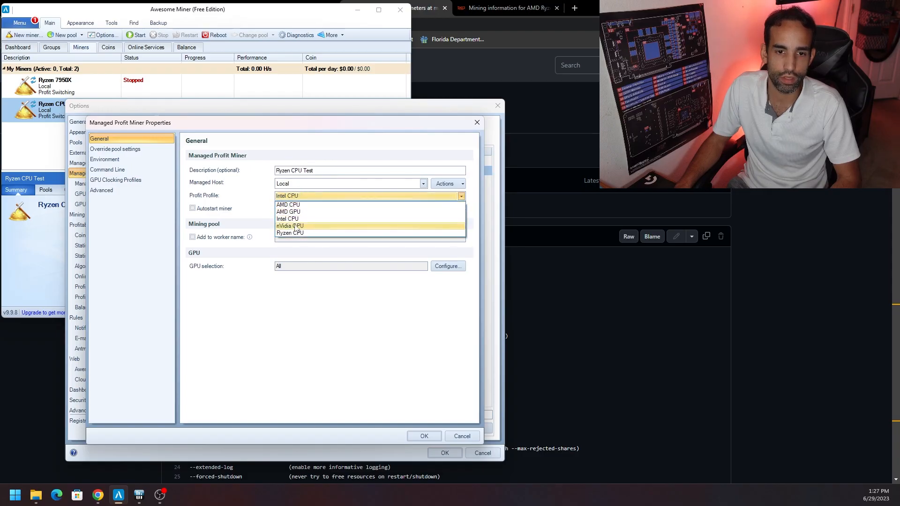
click(313, 205)
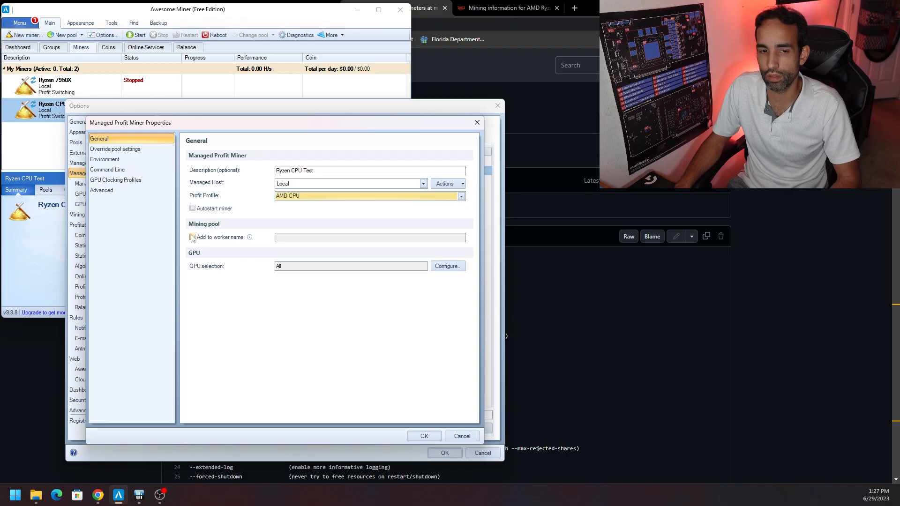
Enable adding "Ryzen Test" to the Ryzen CPU Test miner's worker name and save the miner properties and options
mouse_move(197, 241)
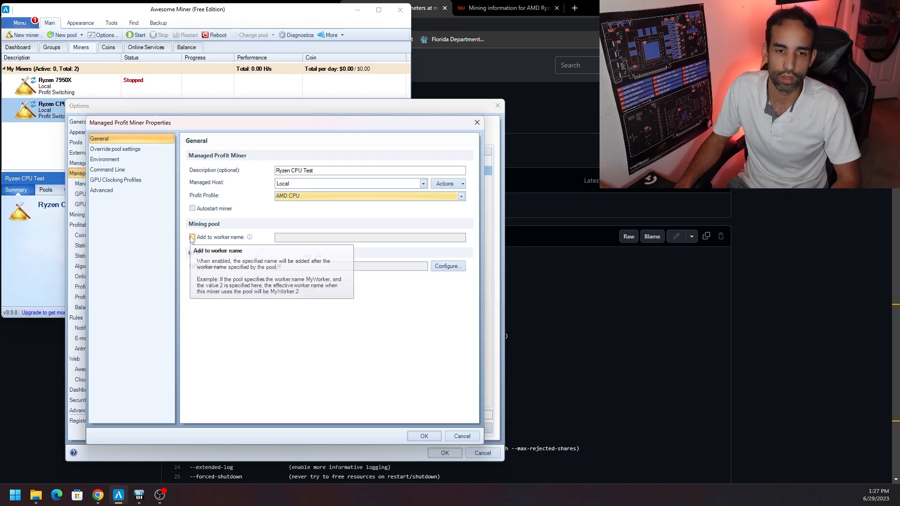
click(196, 238)
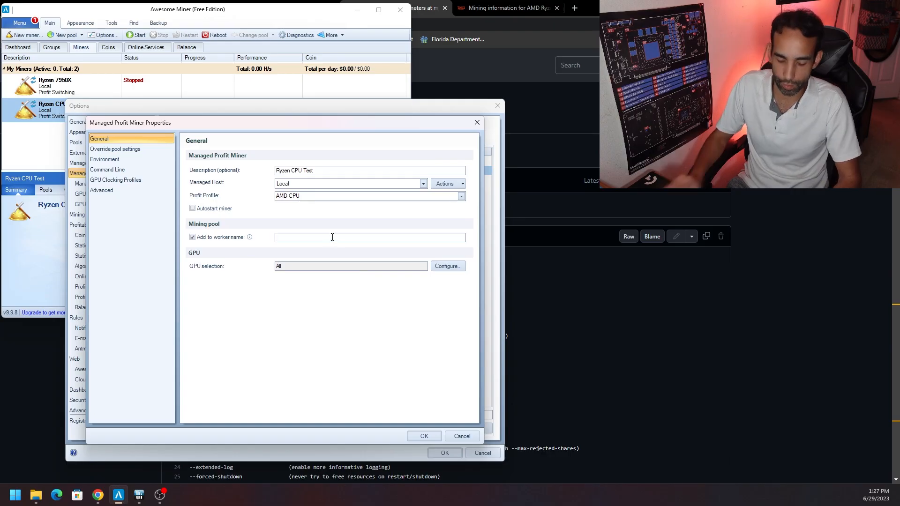
click(333, 237)
text(Ryz)
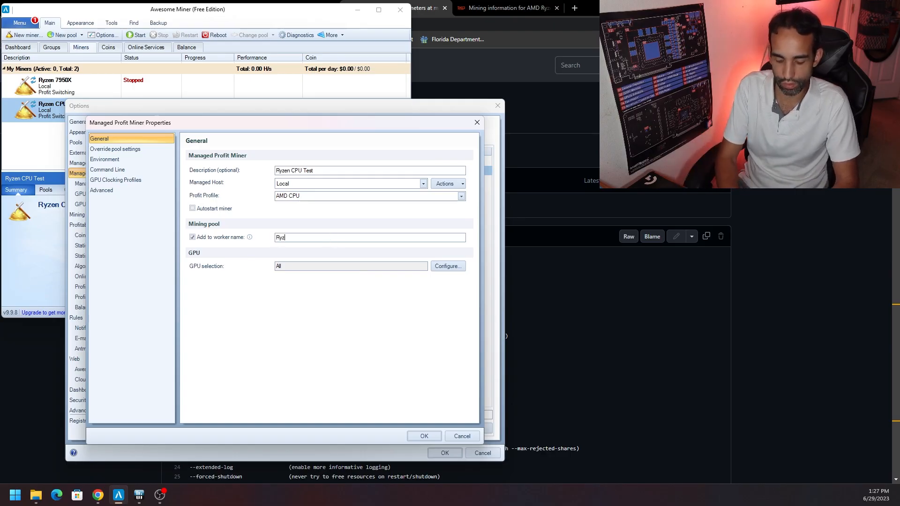
text(en Test)
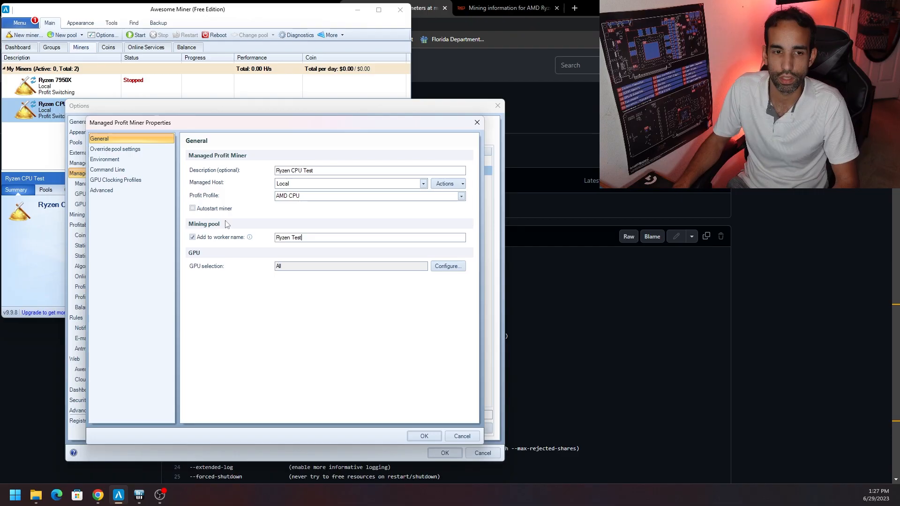
click(424, 436)
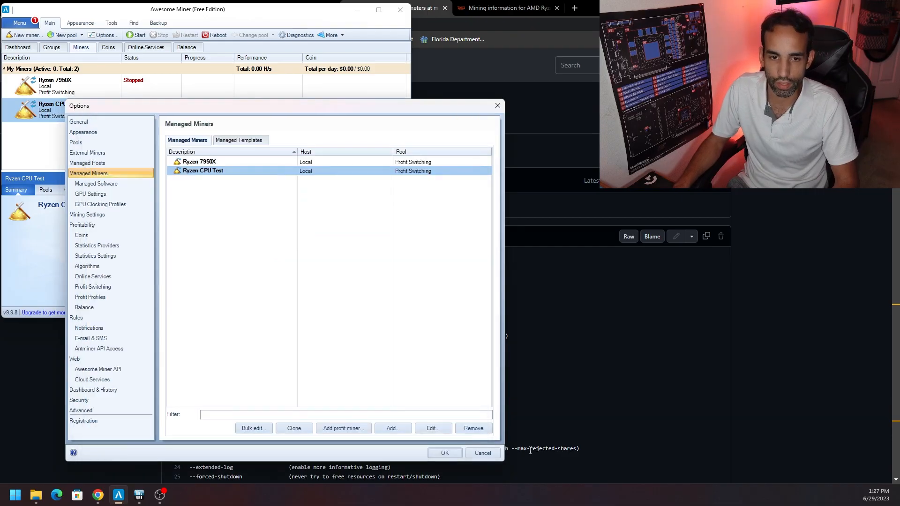
click(445, 453)
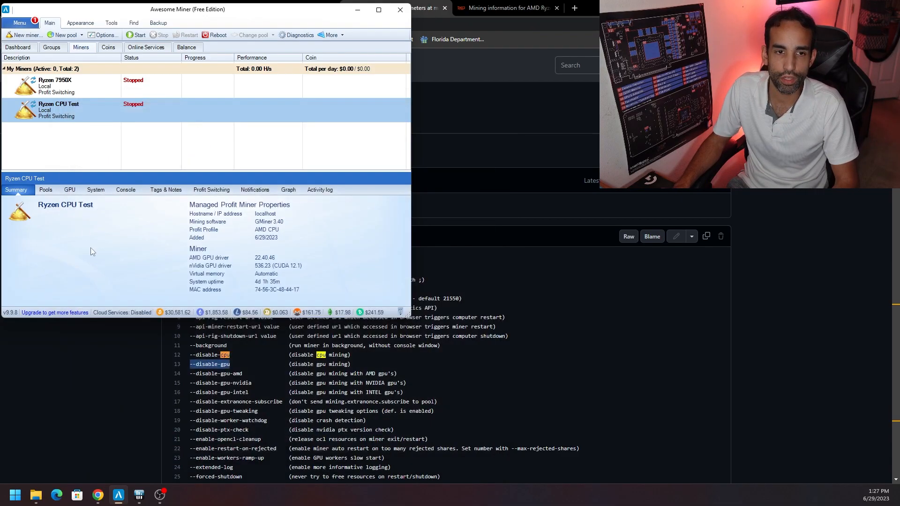
Open the Benchmark tool with the Ryzen CPU Test miner selected
click(108, 93)
click(95, 114)
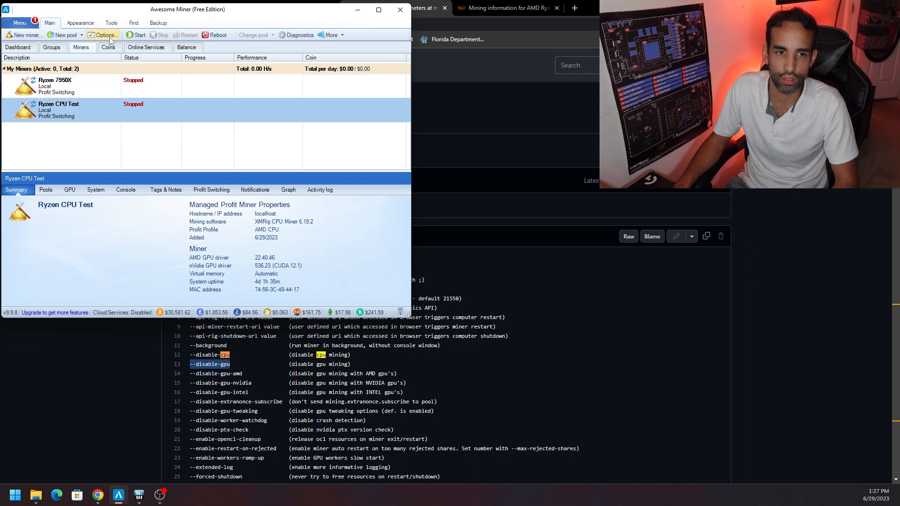
click(112, 23)
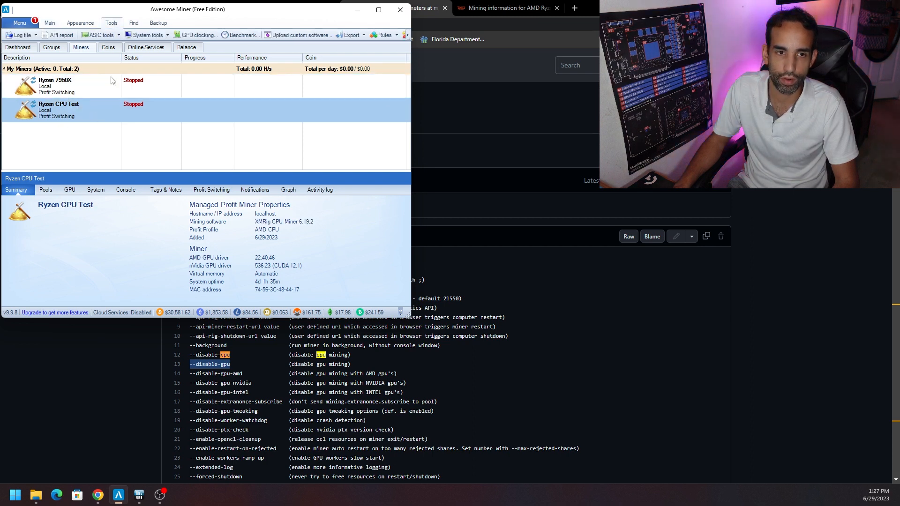
click(238, 37)
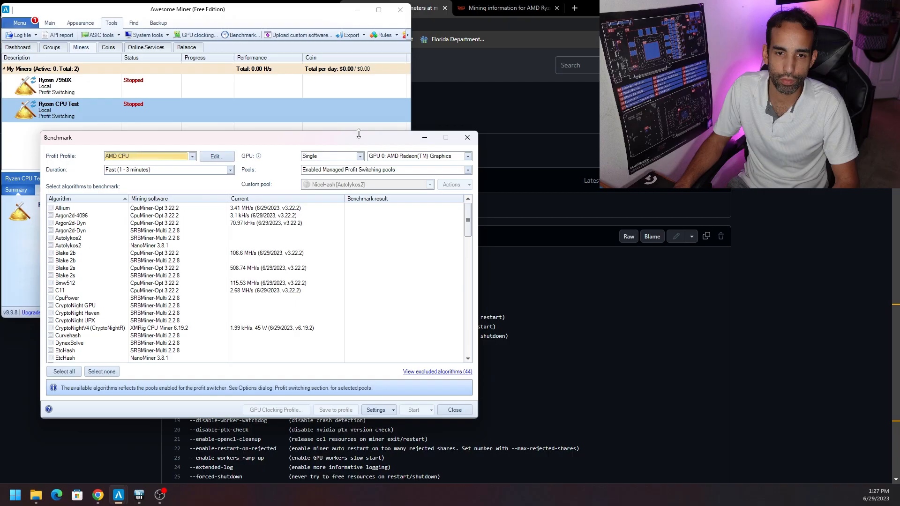
Examine the benchmark's GPU, pool and profit profile choices, keeping Single, Enabled Managed Profit Switching pools and AMD CPU
click(359, 157)
click(359, 156)
click(360, 156)
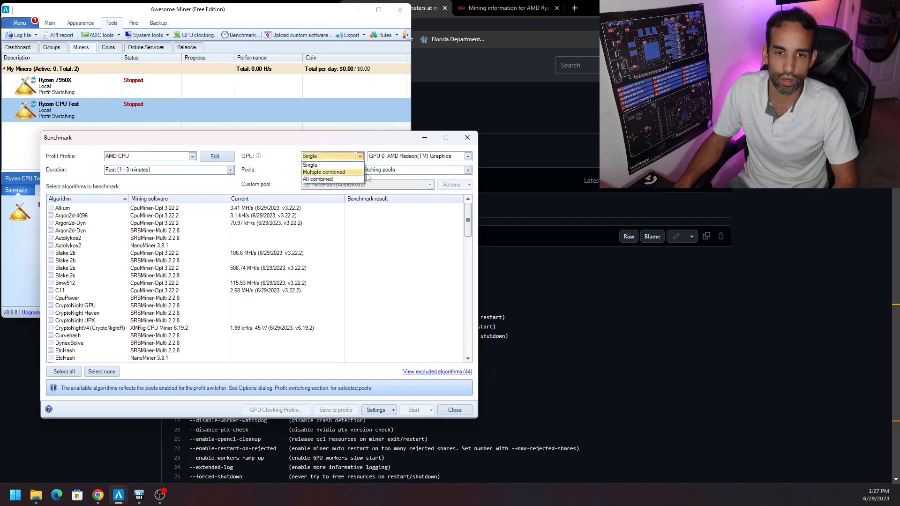
click(415, 160)
click(407, 158)
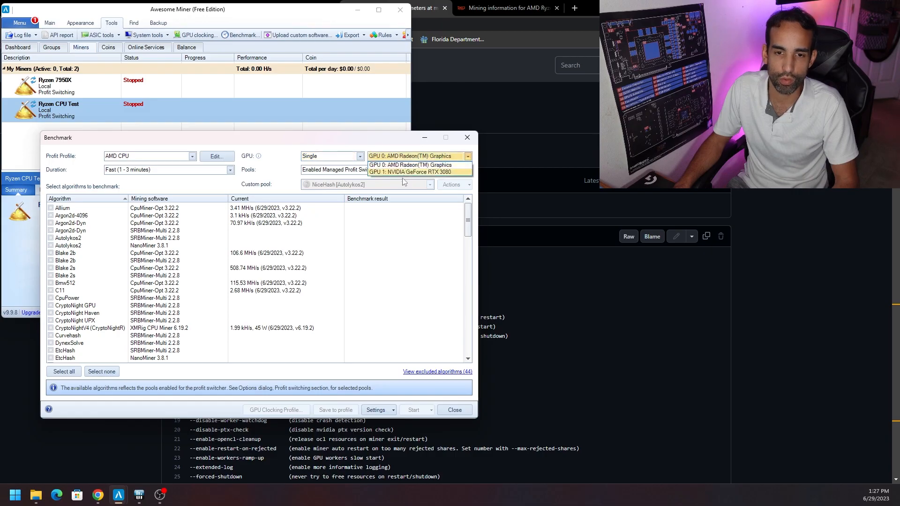
click(408, 154)
click(387, 172)
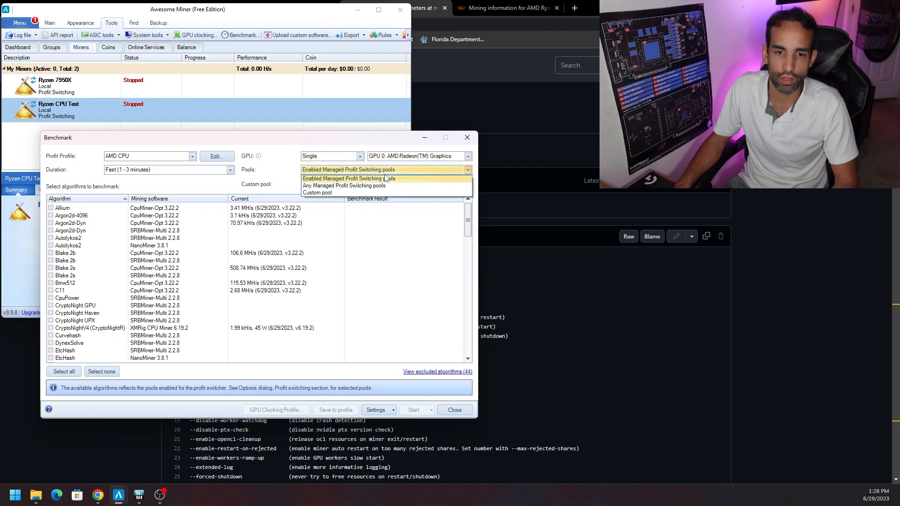
click(385, 178)
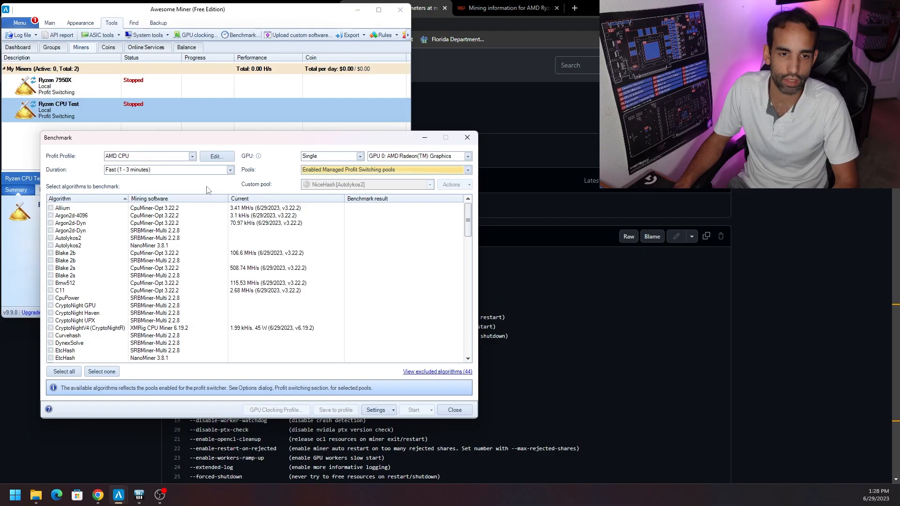
click(192, 157)
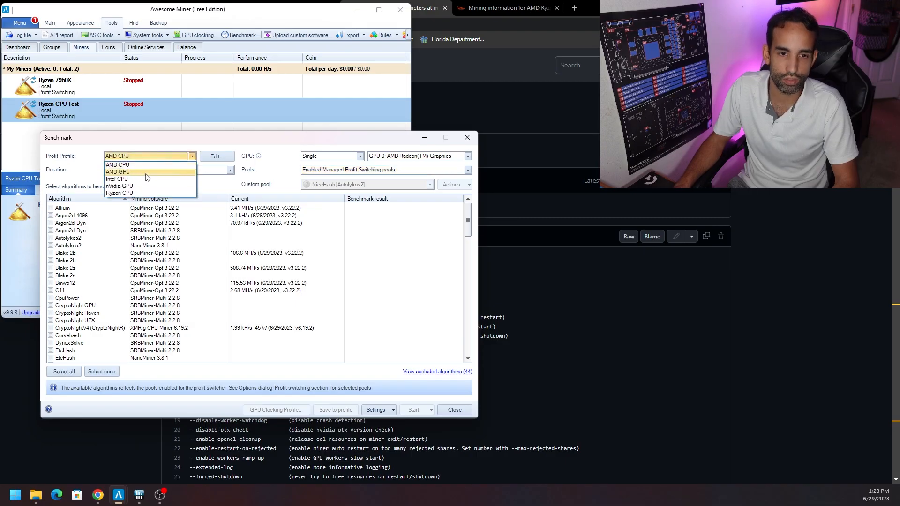
click(242, 144)
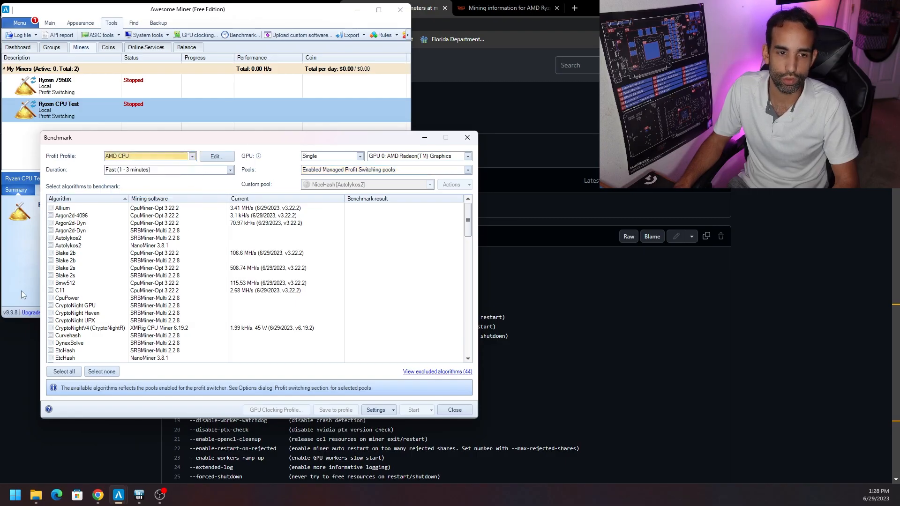
click(59, 372)
scroll(99, 339, down, 1)
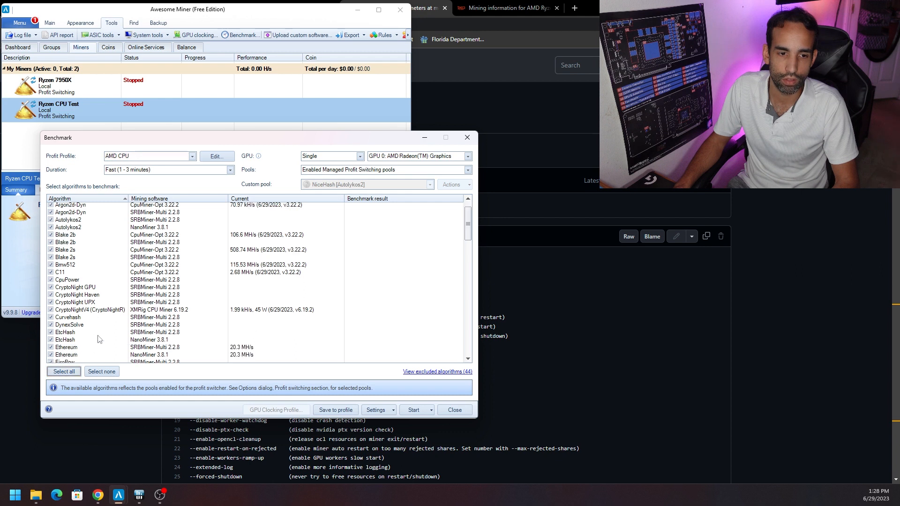
scroll(104, 328, up, 1)
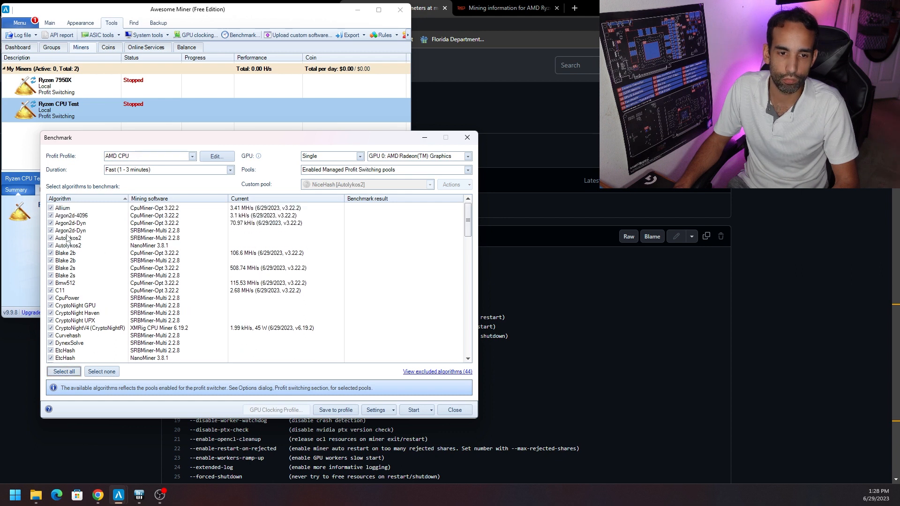
click(102, 372)
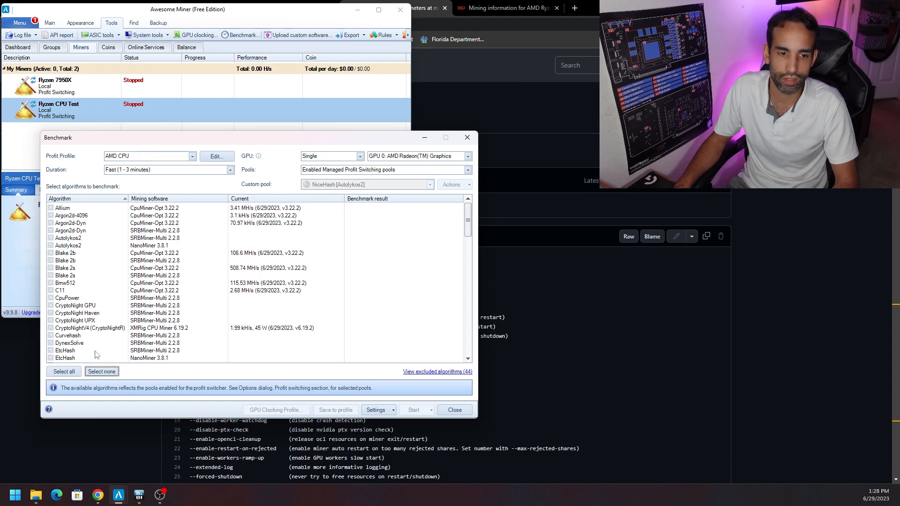
Select the SRBMiner-Multi entries for Argon2d-Dyn, Autolykos2, Blake 2b, Blake 2s, CpuPower, and CryptoNight GPU, Haven and UPX for benchmarking
click(49, 233)
click(50, 230)
click(51, 239)
click(51, 261)
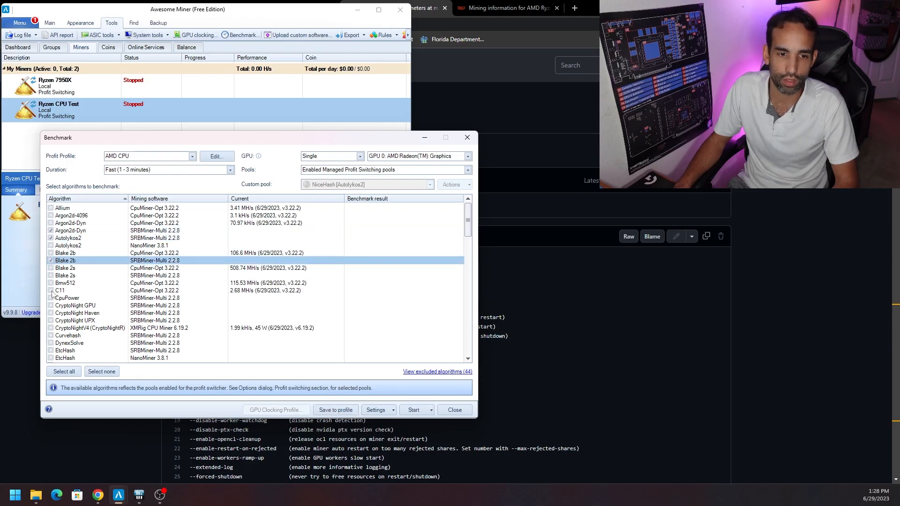
click(50, 275)
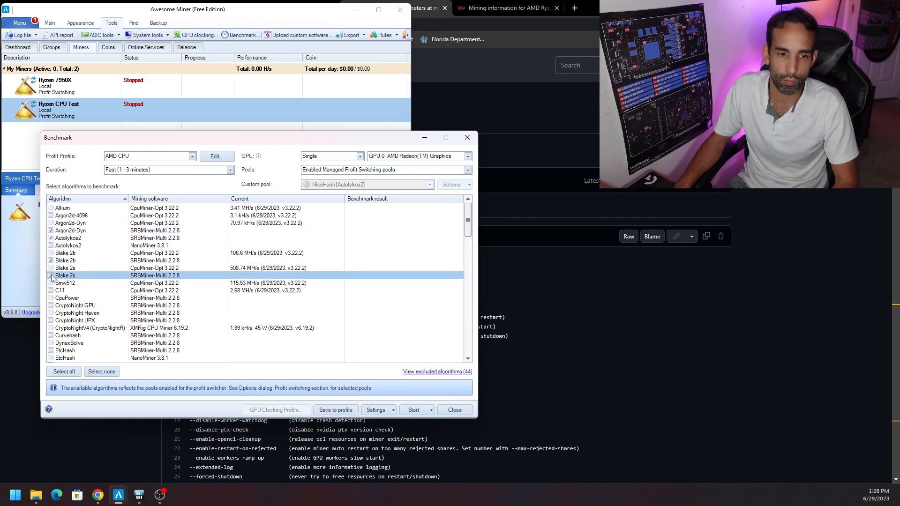
click(51, 298)
click(51, 306)
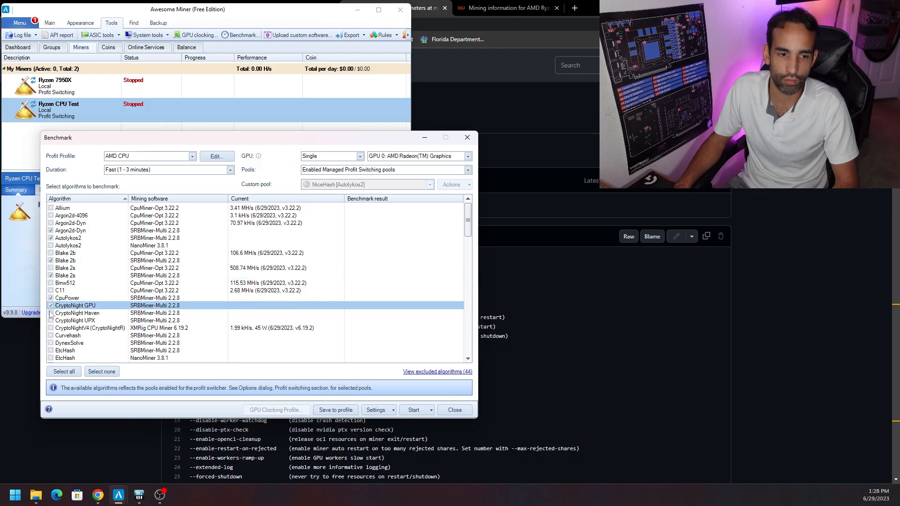
click(50, 314)
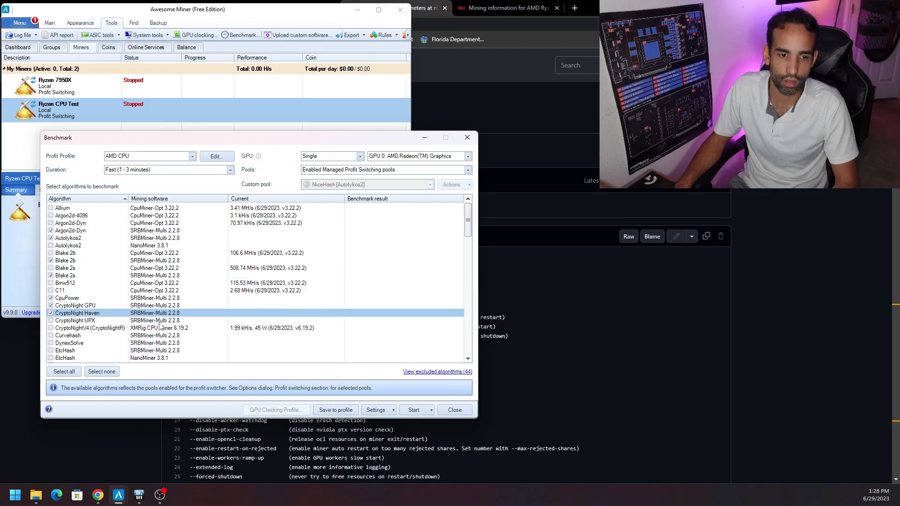
click(51, 321)
scroll(71, 337, down, 9)
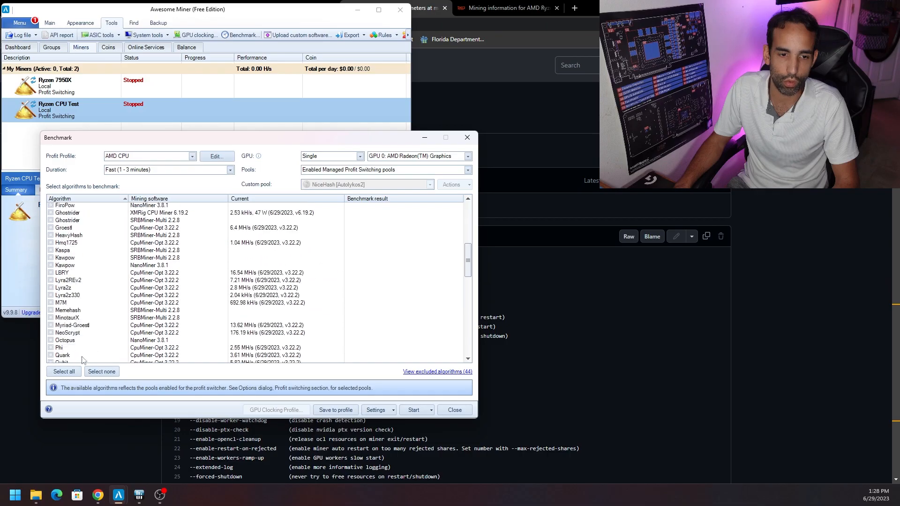
Select all algorithms for benchmarking and keep the benchmark duration at Fast (1 - 3 minutes)
click(64, 371)
scroll(257, 314, up, 9)
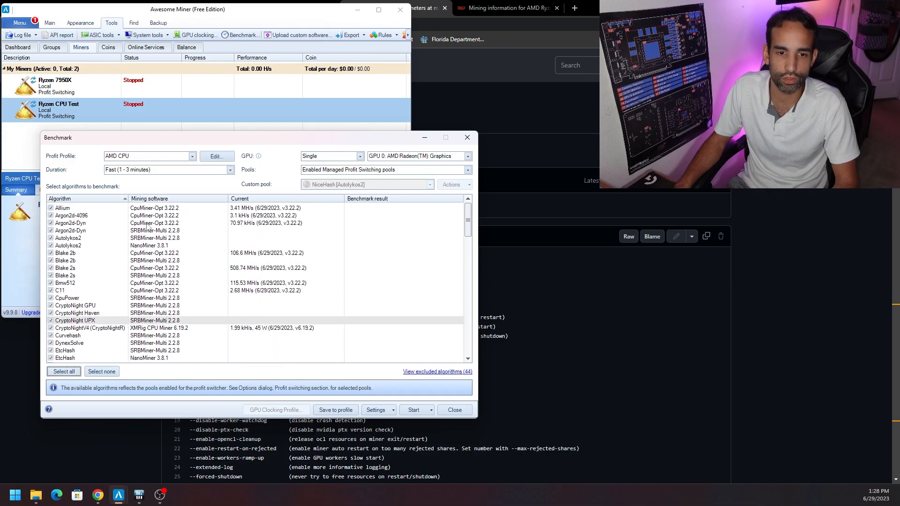
click(225, 208)
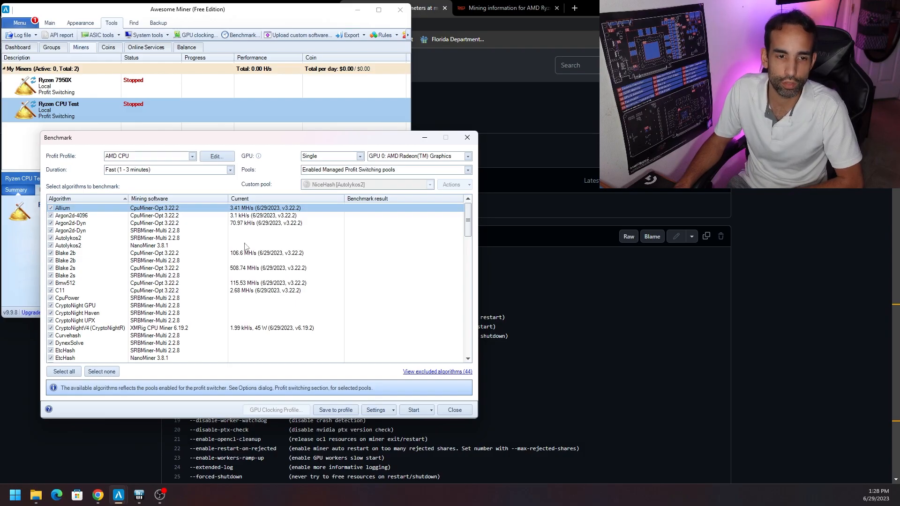
click(236, 217)
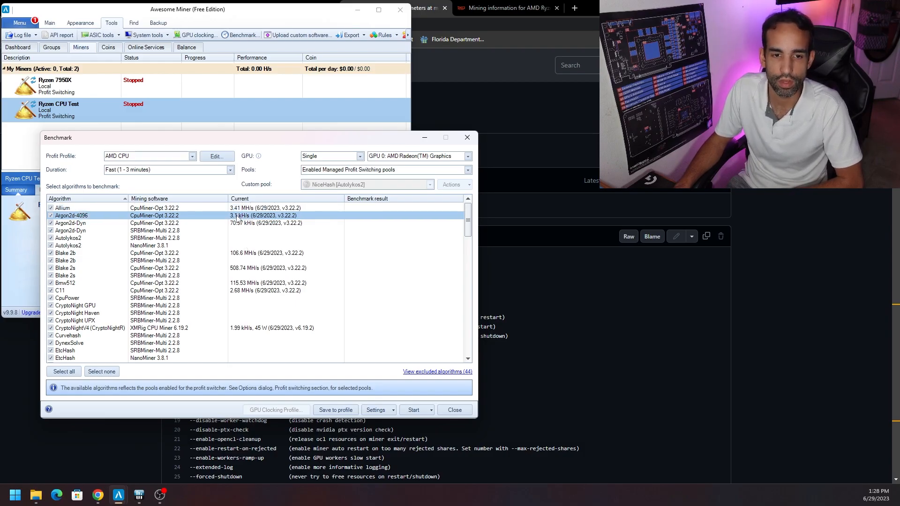
click(252, 255)
click(255, 270)
click(256, 290)
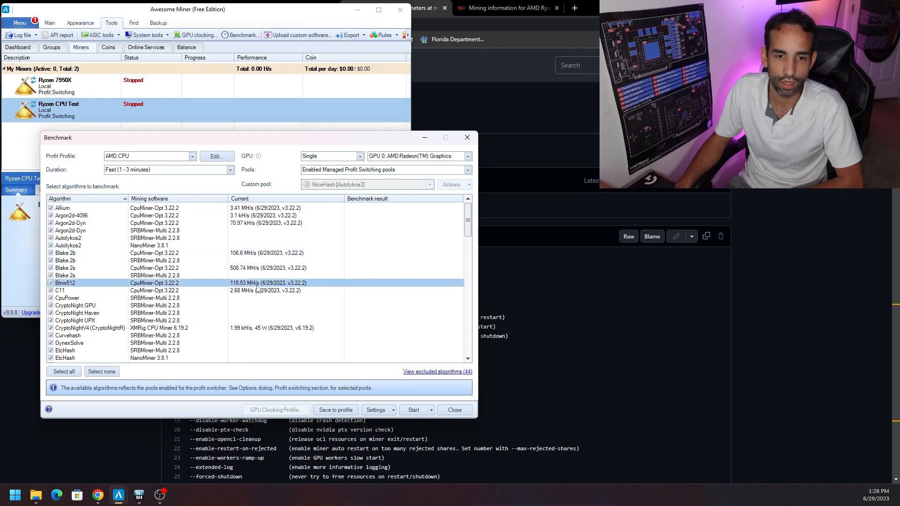
click(267, 329)
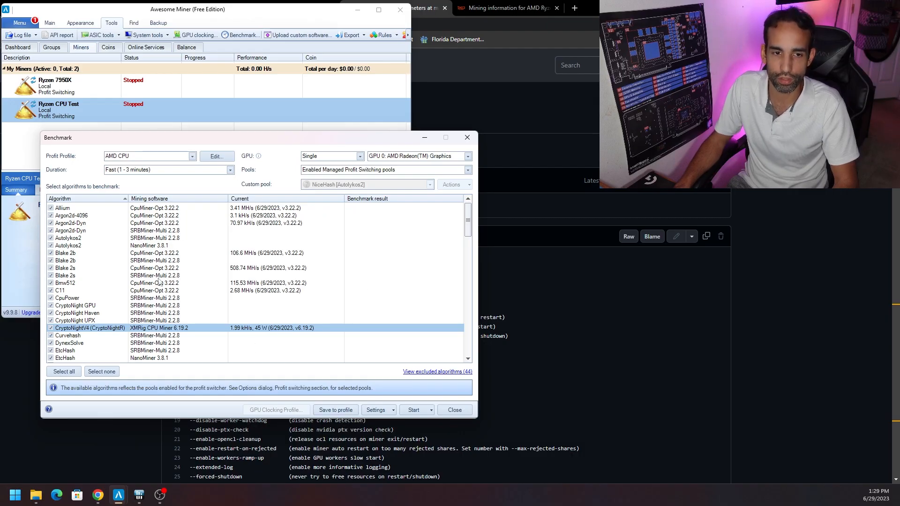
click(231, 171)
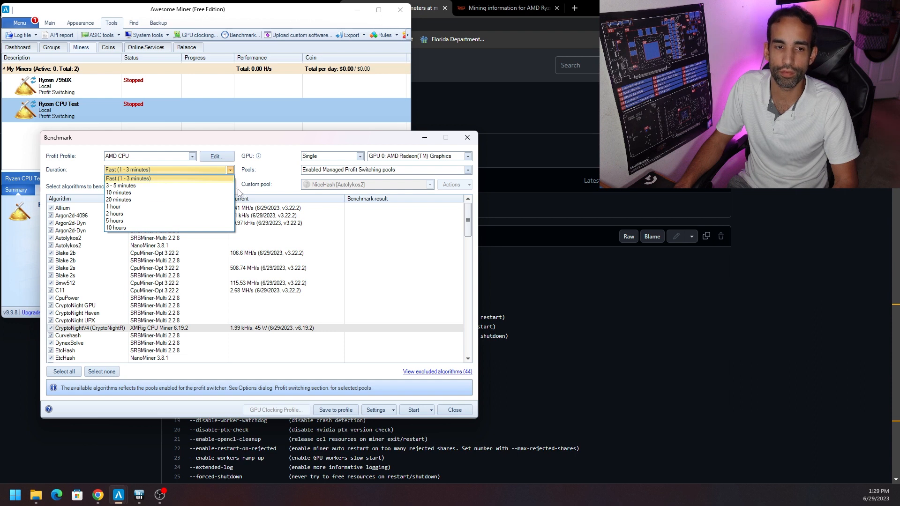
click(169, 178)
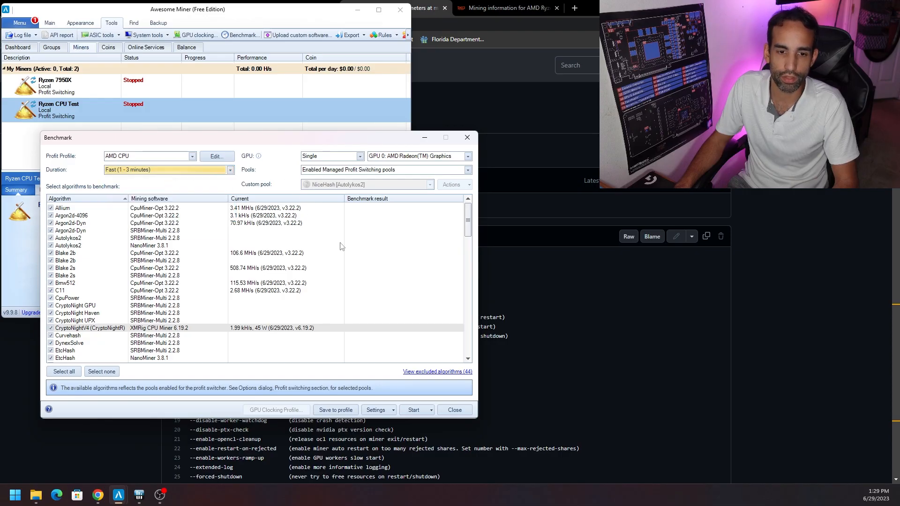
Review the benchmark's algorithm list and the AMD CPU profile's hashrate settings, leave the profile unchanged and close the Benchmark tool
scroll(278, 268, down, 3)
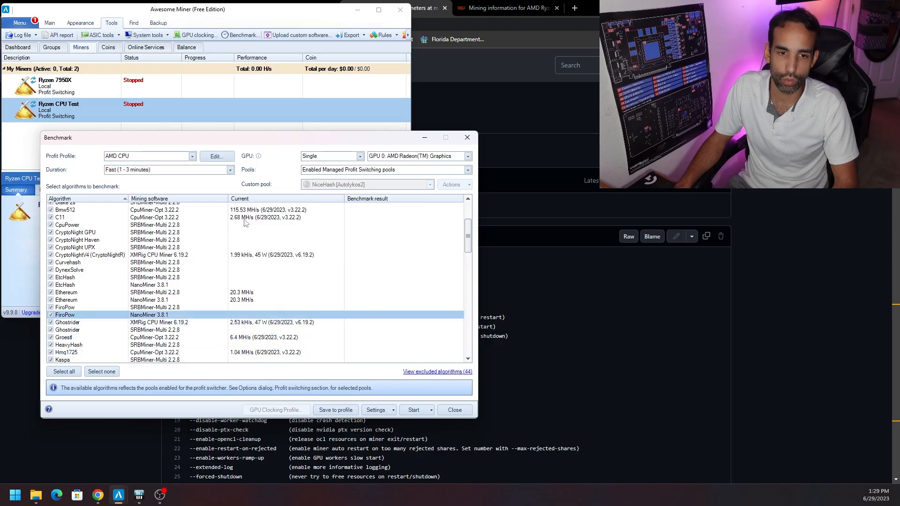
click(192, 157)
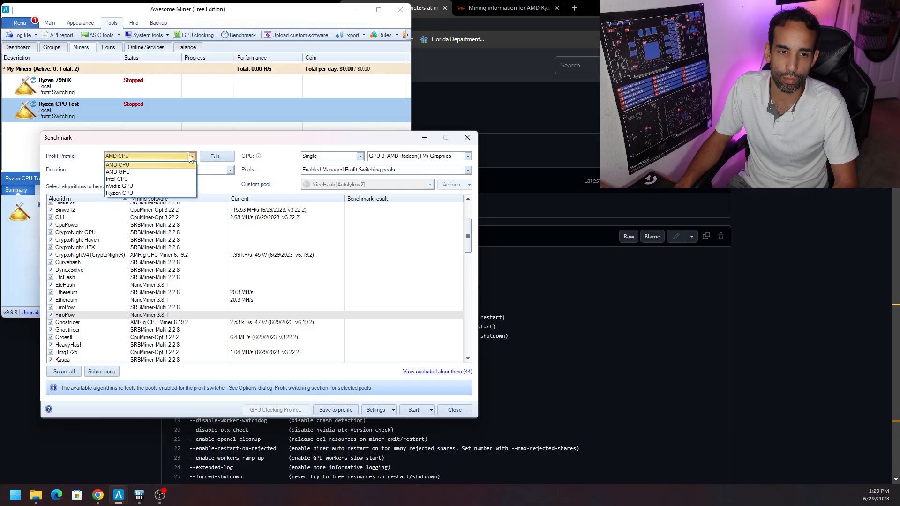
click(181, 144)
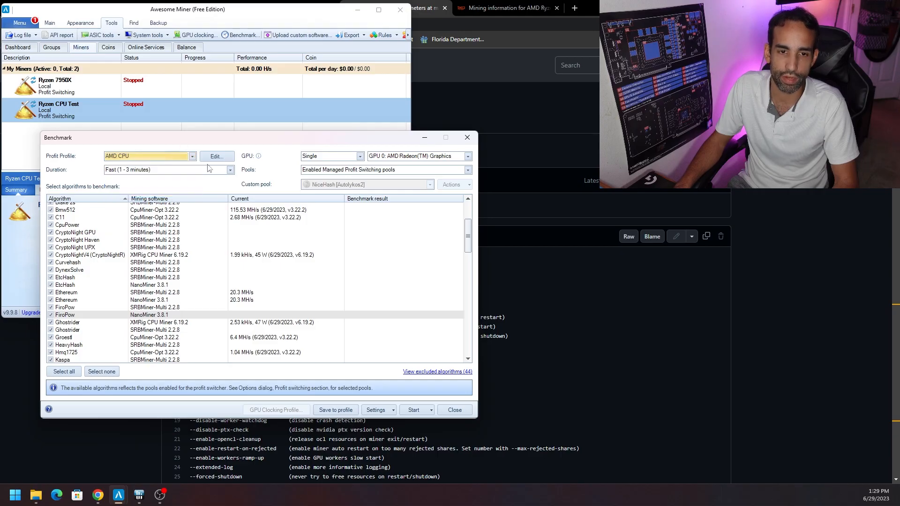
click(216, 156)
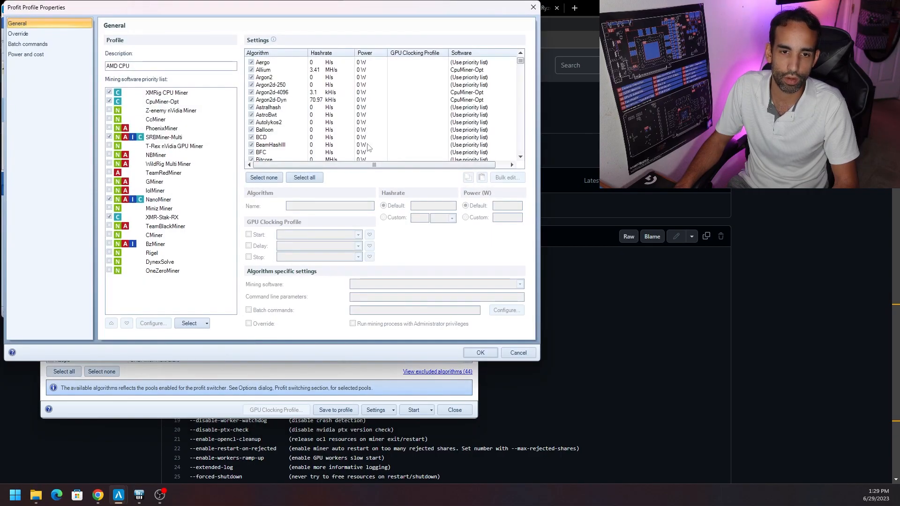
drag(520, 61, 524, 93)
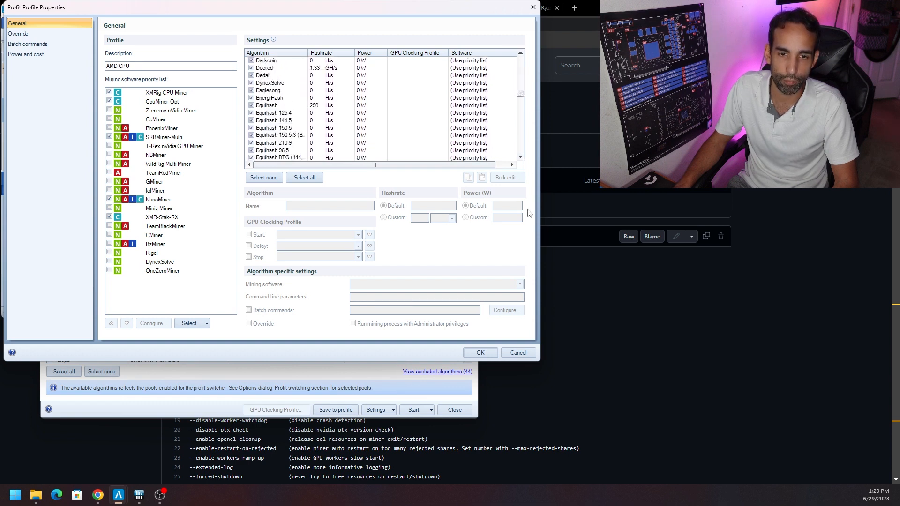
click(518, 353)
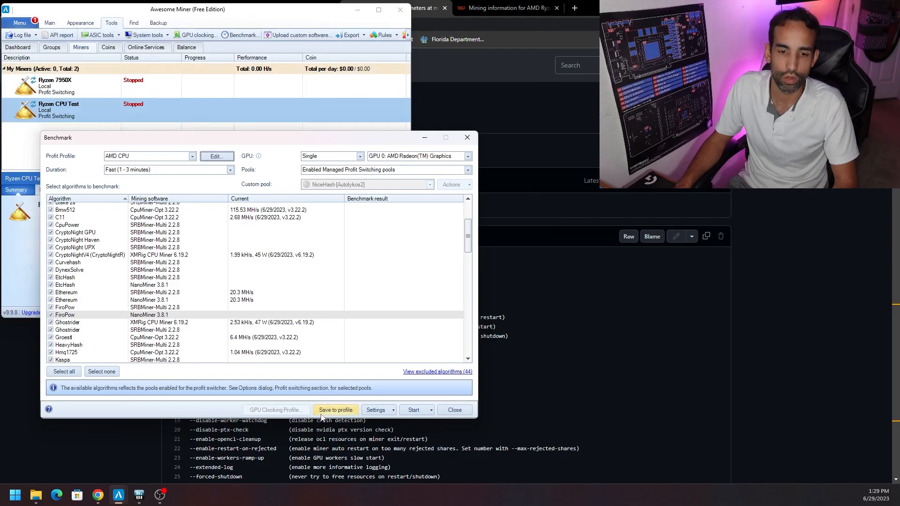
click(459, 414)
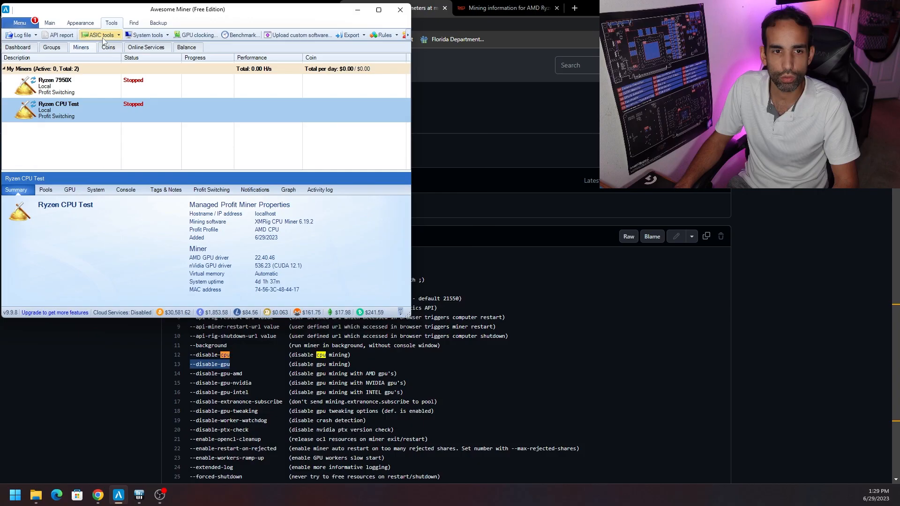
Compare the mining profitability listings for coins and online services, ending on the coins under the AMD CPU profile
click(56, 24)
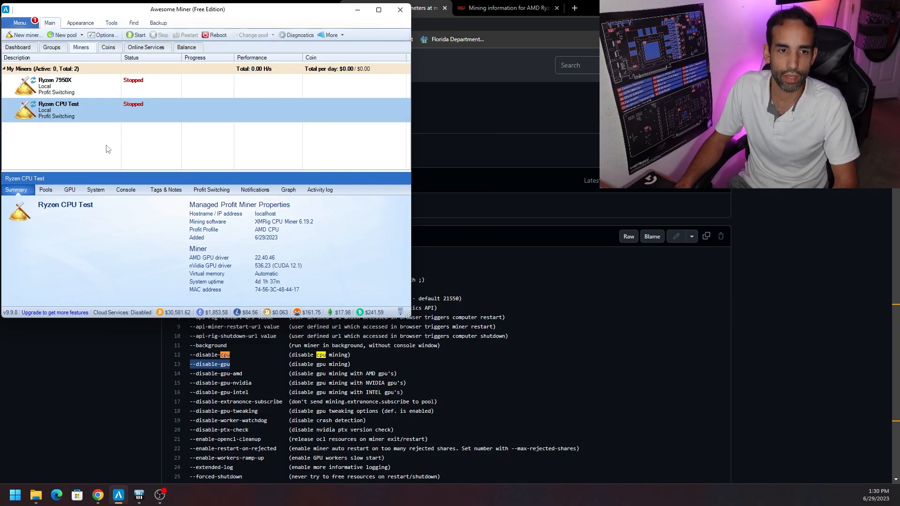
click(111, 48)
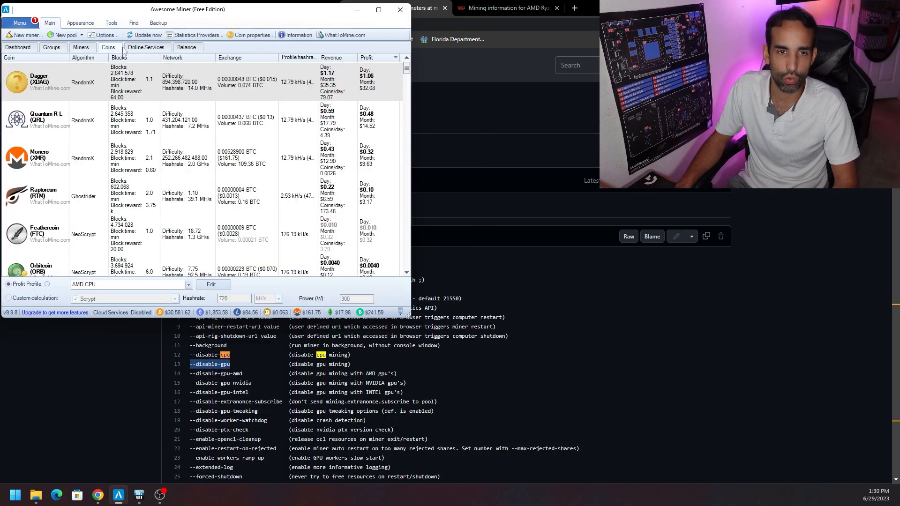
click(143, 49)
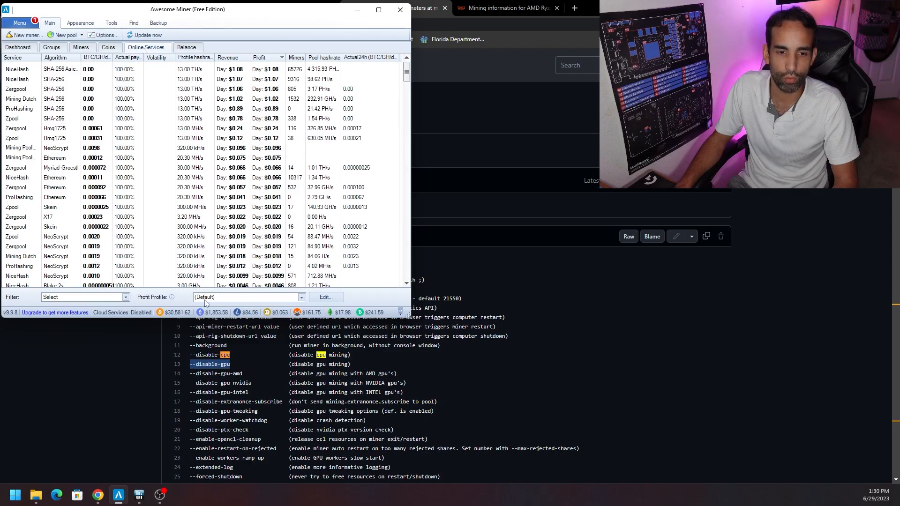
click(108, 48)
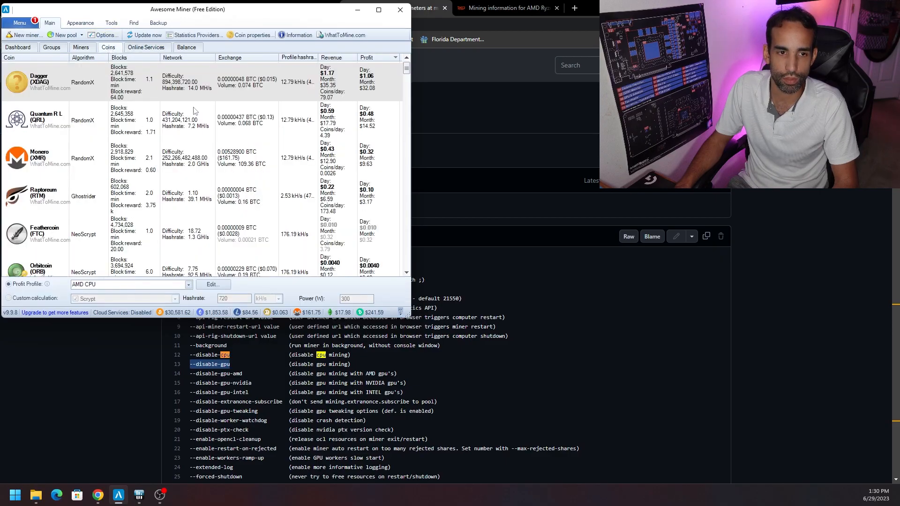
Compare the AMD CPU coin profitability with the Ryzen 9 7950X figures on the Hashrate.no page in the browser
click(506, 8)
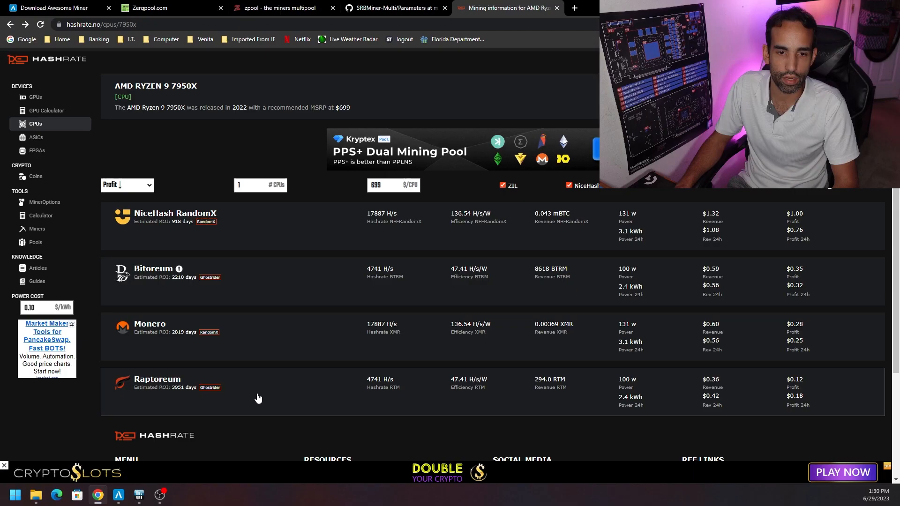
click(119, 495)
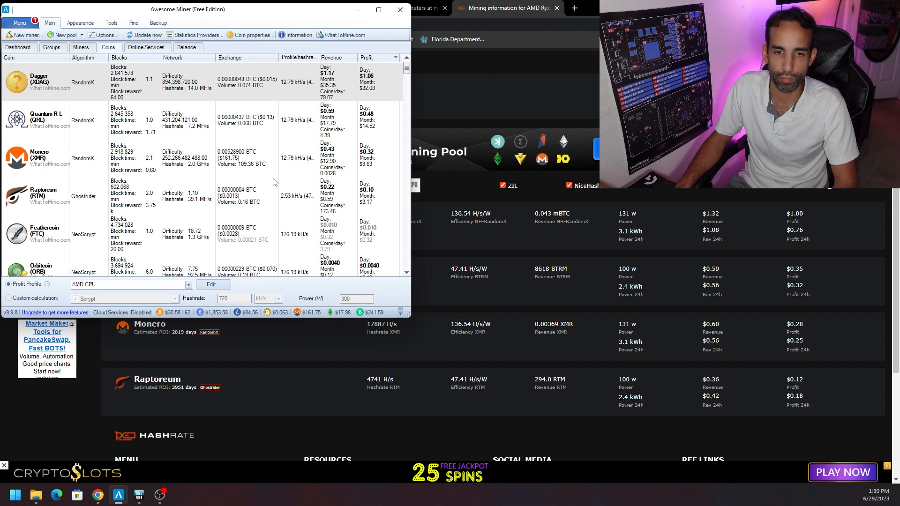
key(alt+Tab)
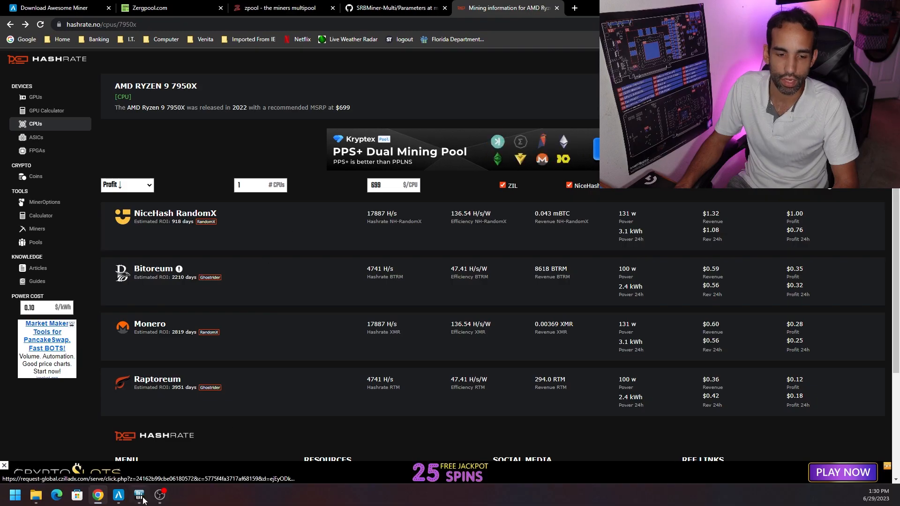
click(119, 501)
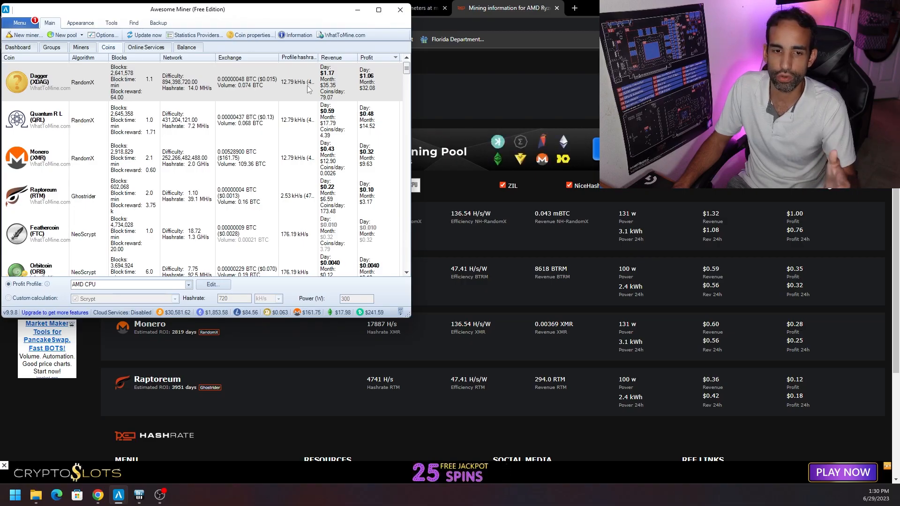
Enable additional power usage in the AMD CPU profit profile's power and cost settings and save the profile
click(212, 284)
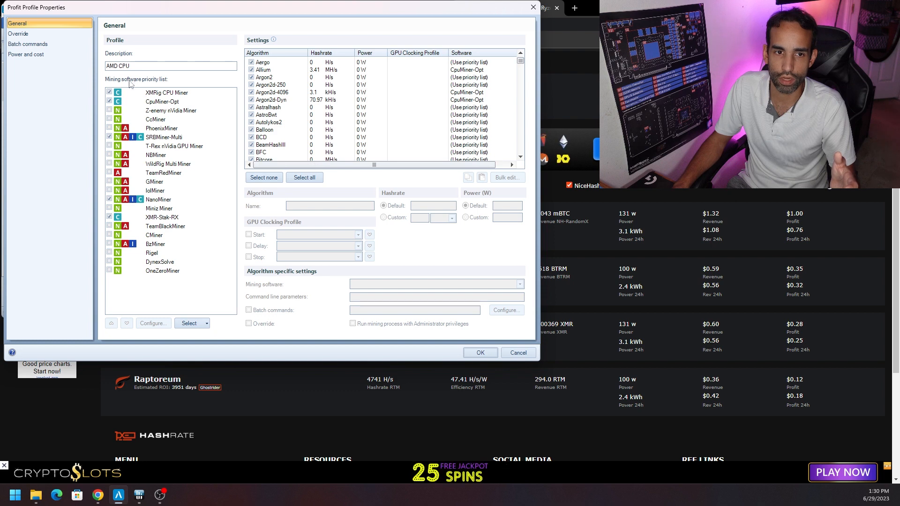
click(25, 55)
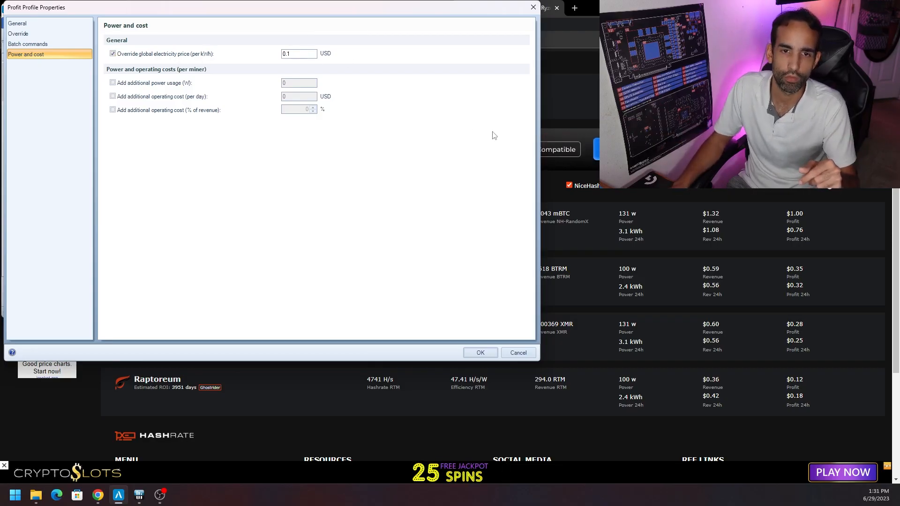
click(112, 83)
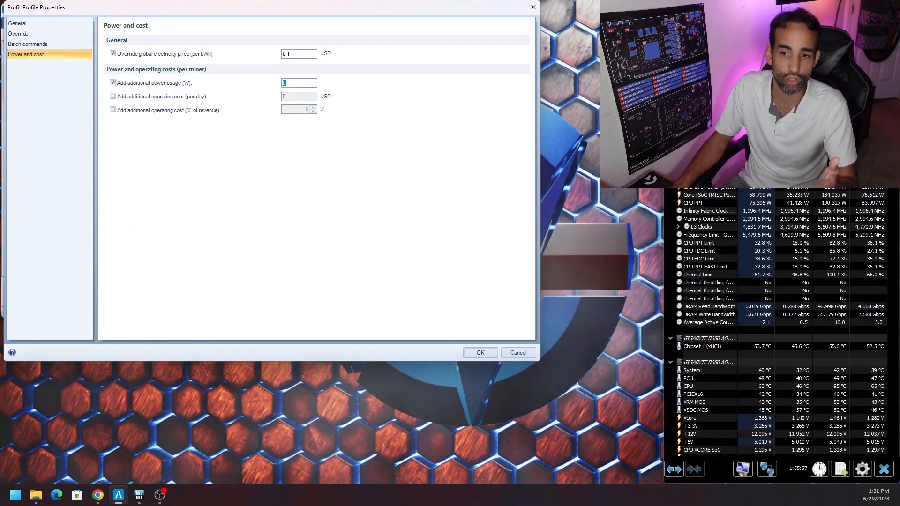
click(98, 496)
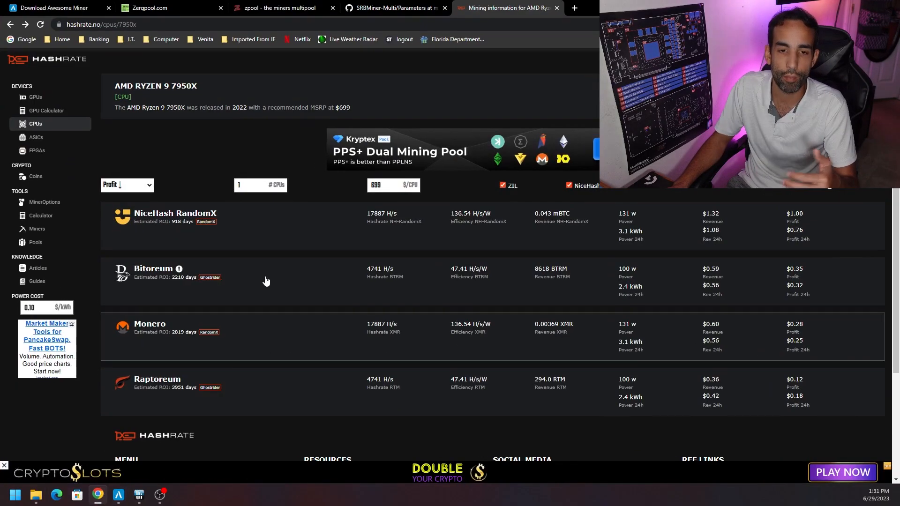
click(117, 496)
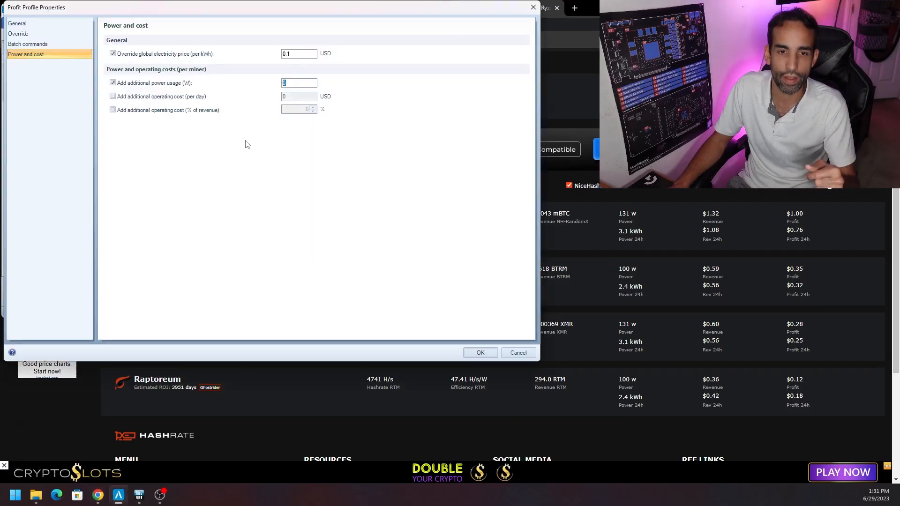
click(480, 353)
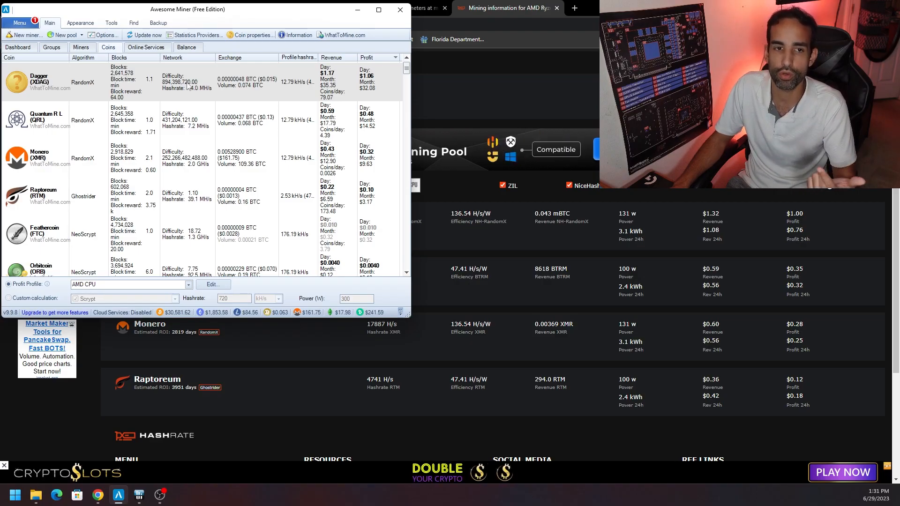
Reopen the AMD CPU profit profile and set a custom power of 140 W for the Allium algorithm
click(211, 285)
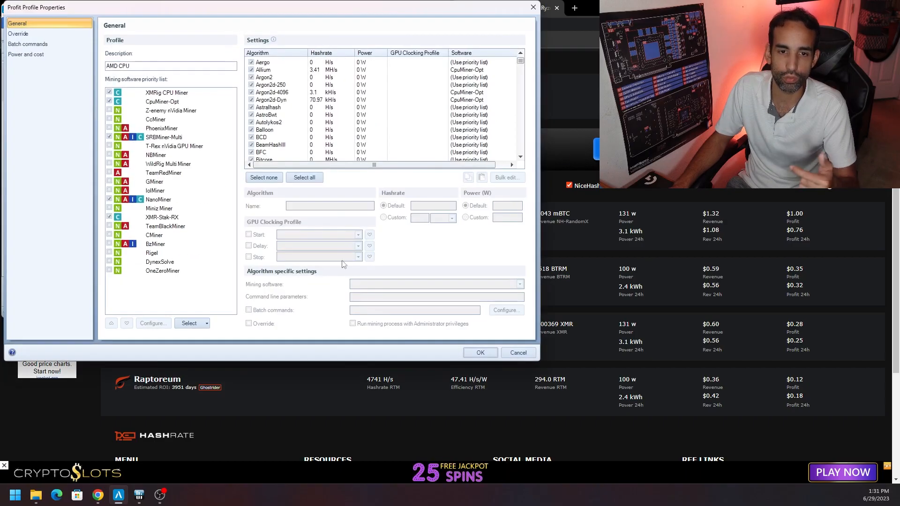
click(293, 101)
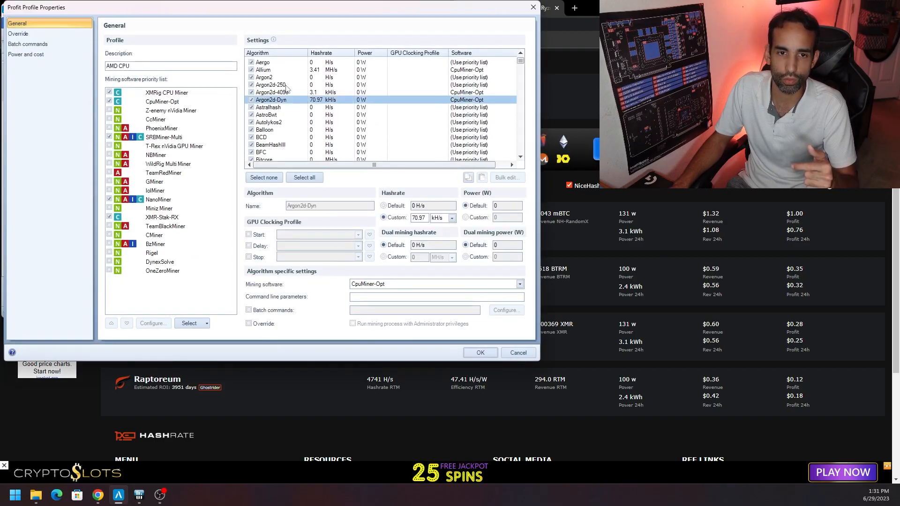
click(287, 70)
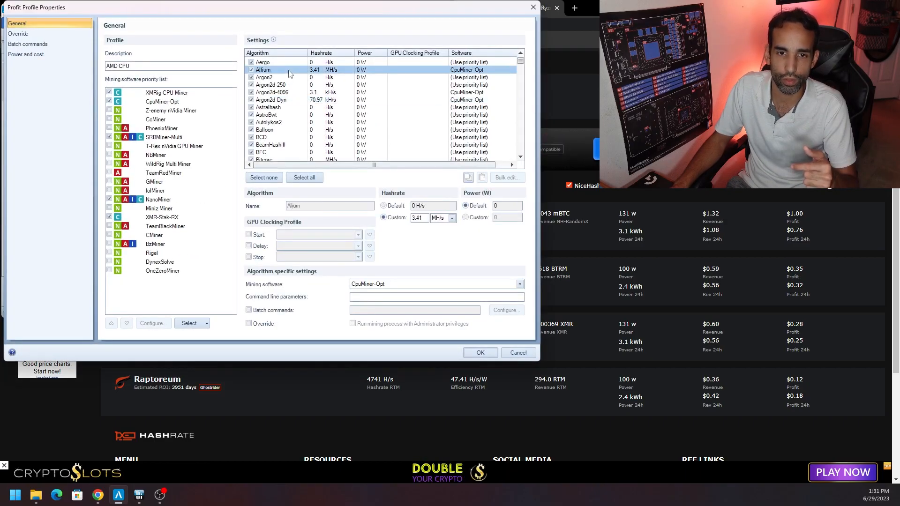
click(474, 207)
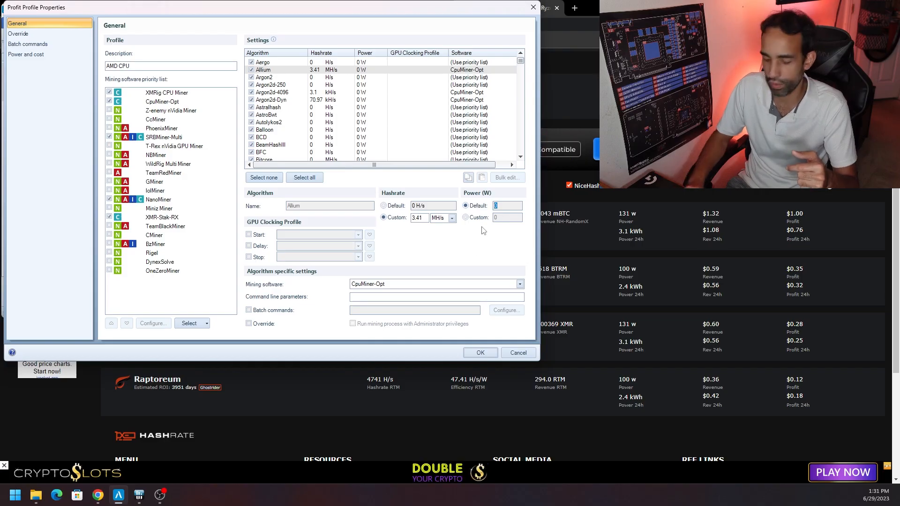
click(467, 218)
click(499, 221)
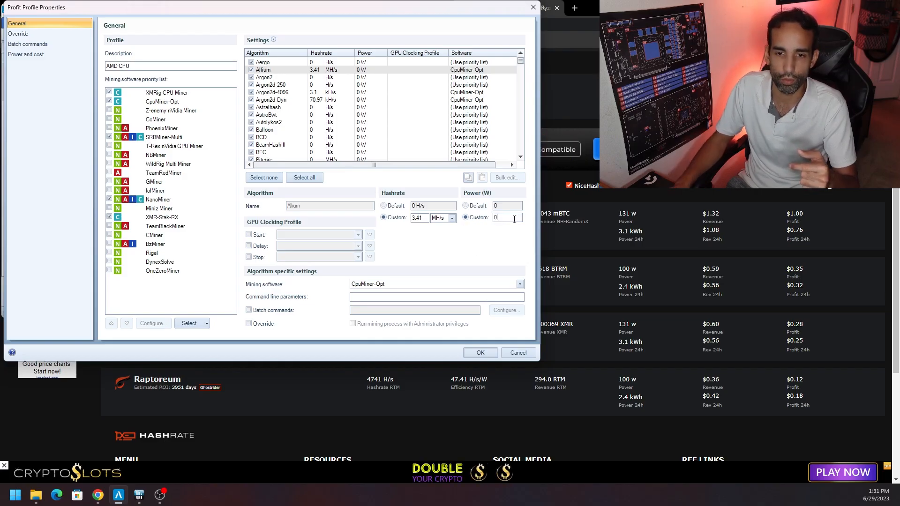
key(BackSpace)
text(140)
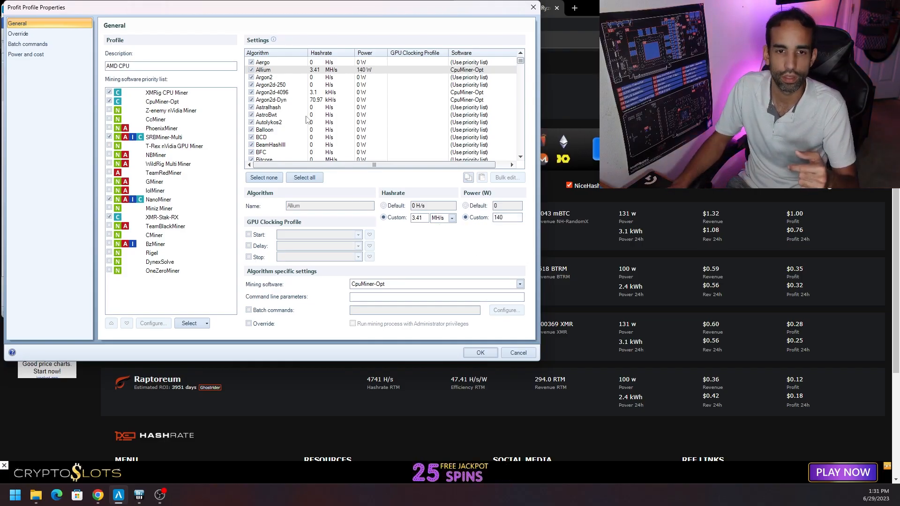
Set a custom power of 160 W for the C11 algorithm in the AMD CPU profile
scroll(401, 134, down, 3)
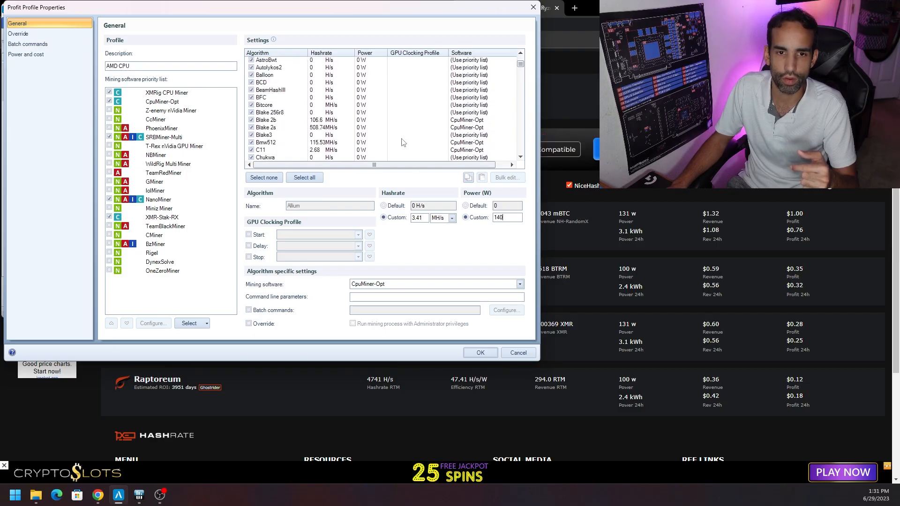
scroll(335, 141, down, 7)
scroll(336, 142, up, 4)
click(334, 95)
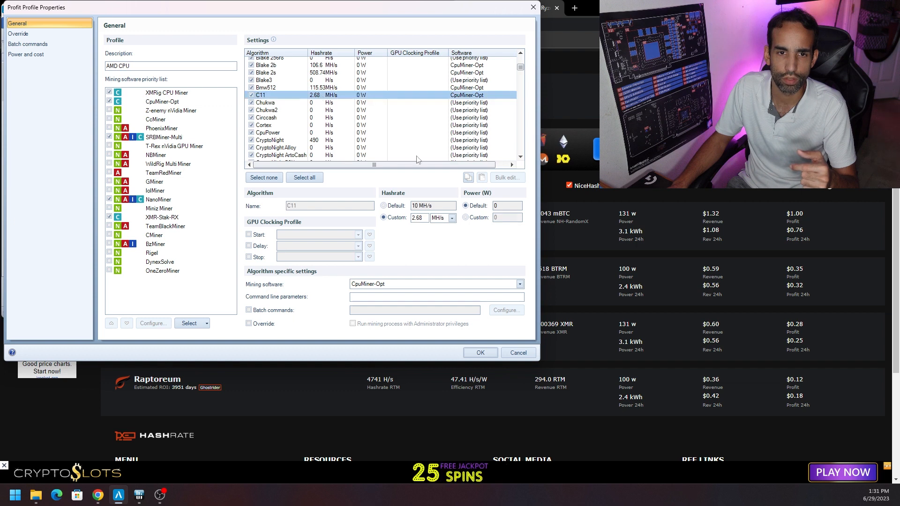
click(480, 218)
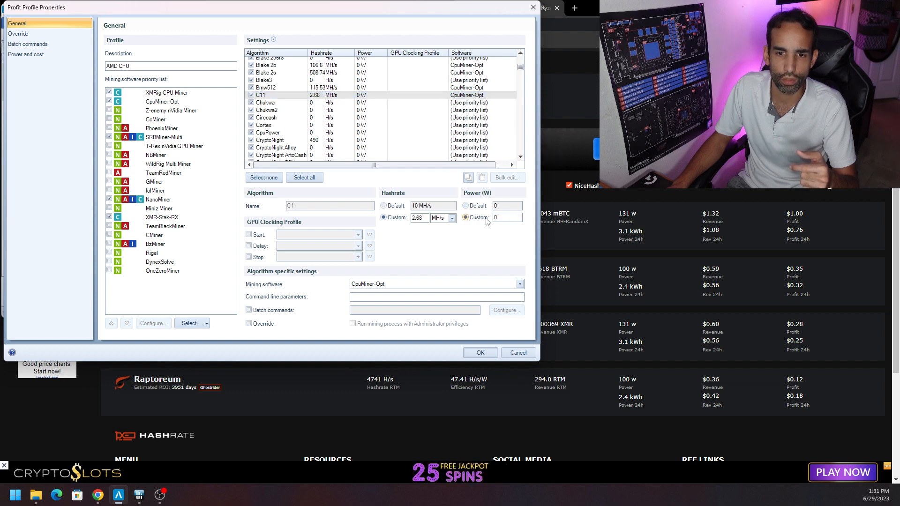
text(16)
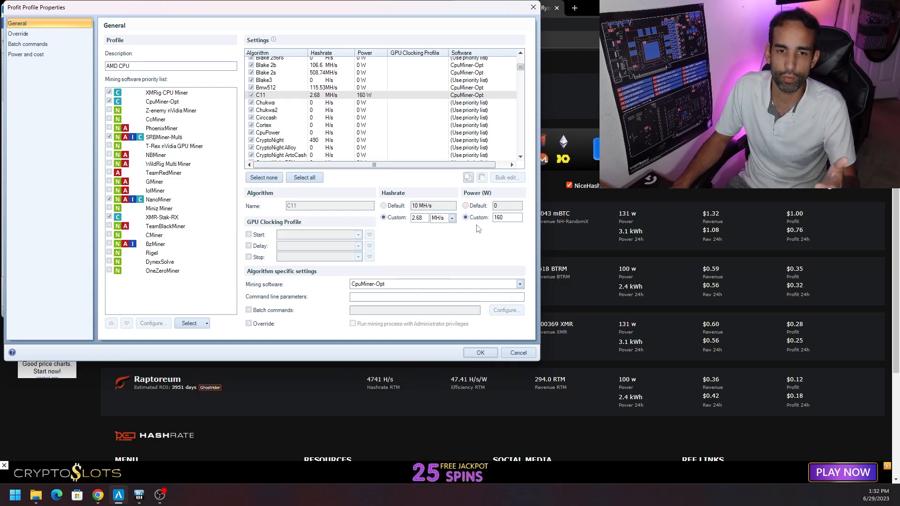
Bring up the hardware sensor monitor beside the AMD CPU profile and check the power entries of the CryptoNight algorithms
scroll(450, 141, down, 5)
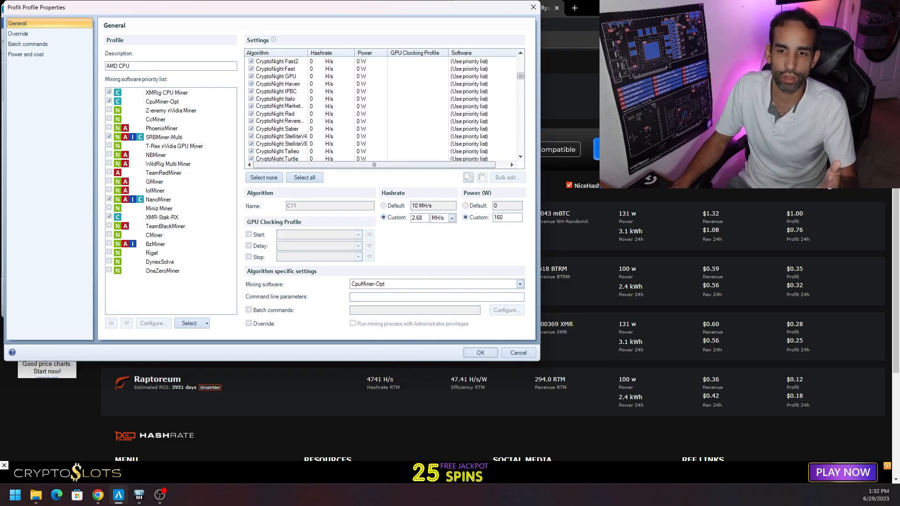
click(578, 233)
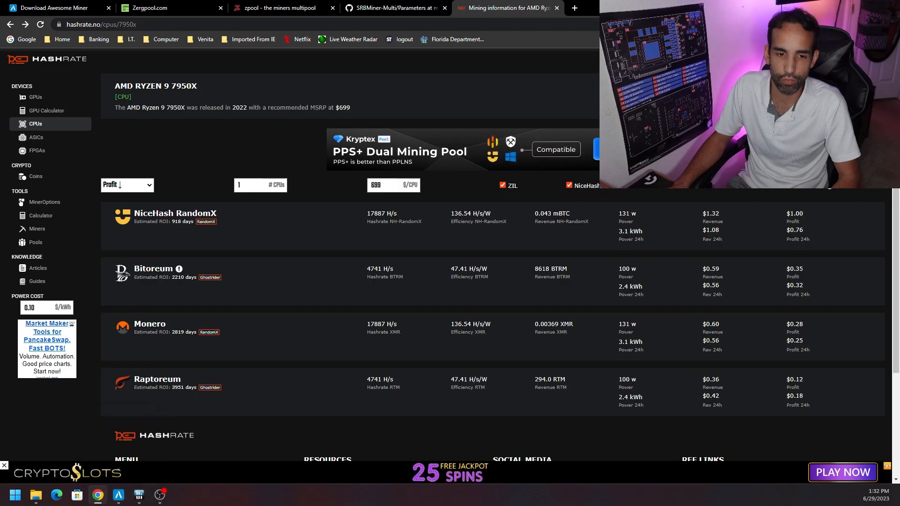
click(139, 496)
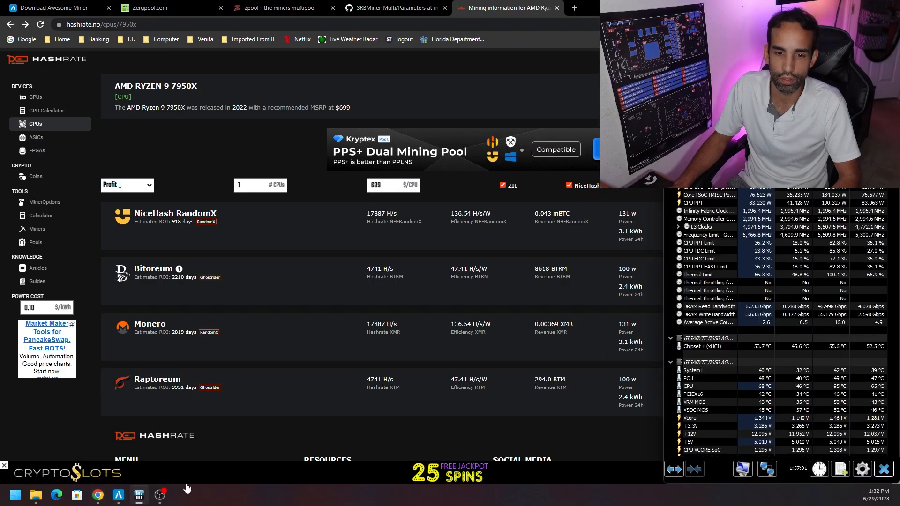
click(127, 500)
scroll(380, 117, down, 5)
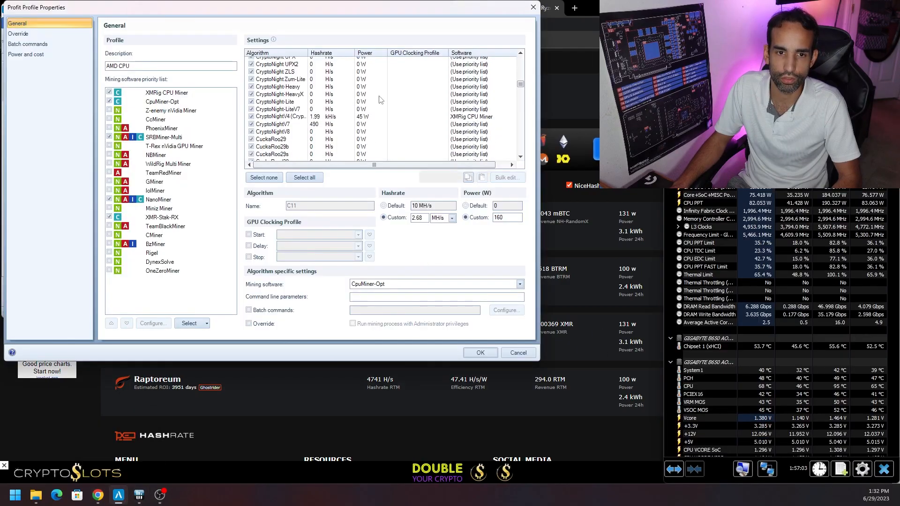
Review the RandomX power entry in the AMD CPU profile and close the profile without saving
scroll(380, 116, down, 10)
click(454, 109)
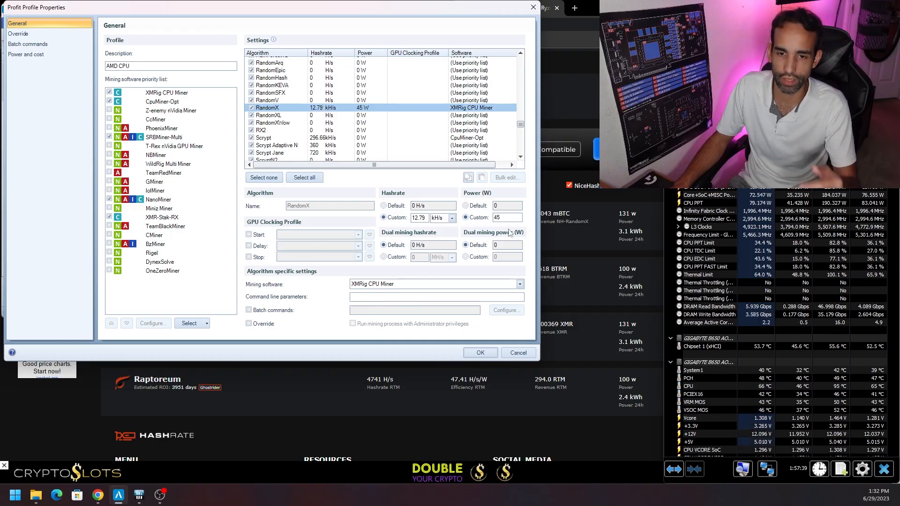
click(24, 54)
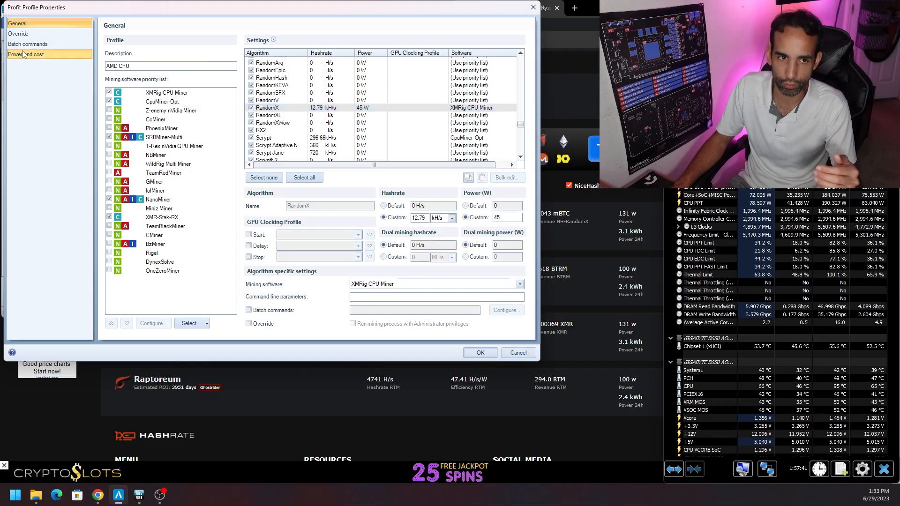
click(518, 353)
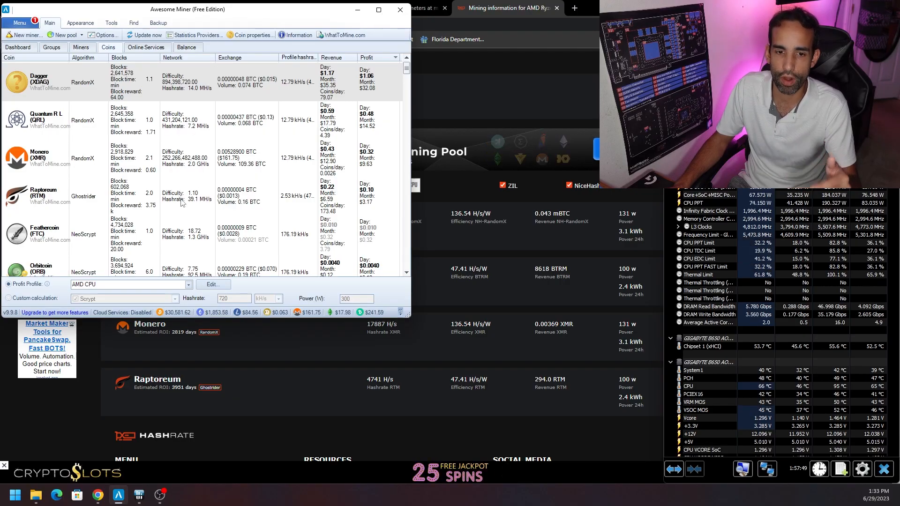
Show the profitability of the online services calculated with the AMD CPU profit profile
click(146, 47)
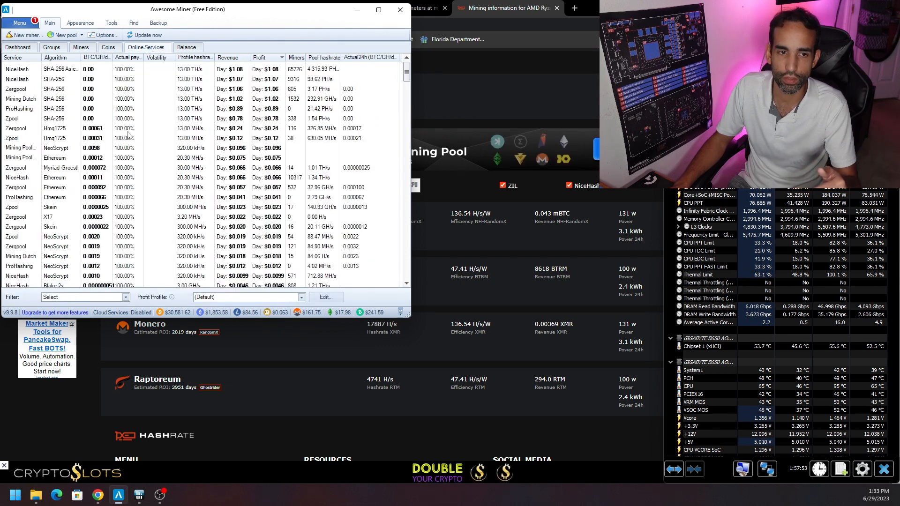
click(302, 297)
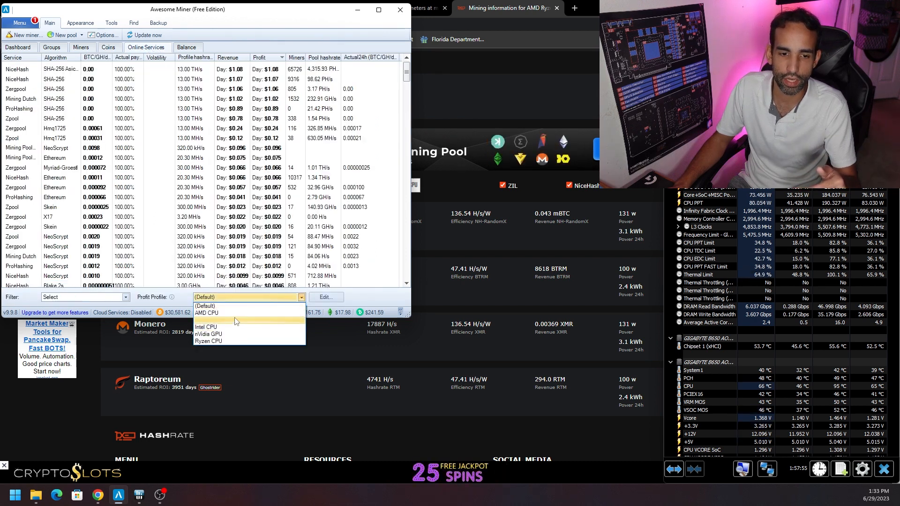
click(264, 313)
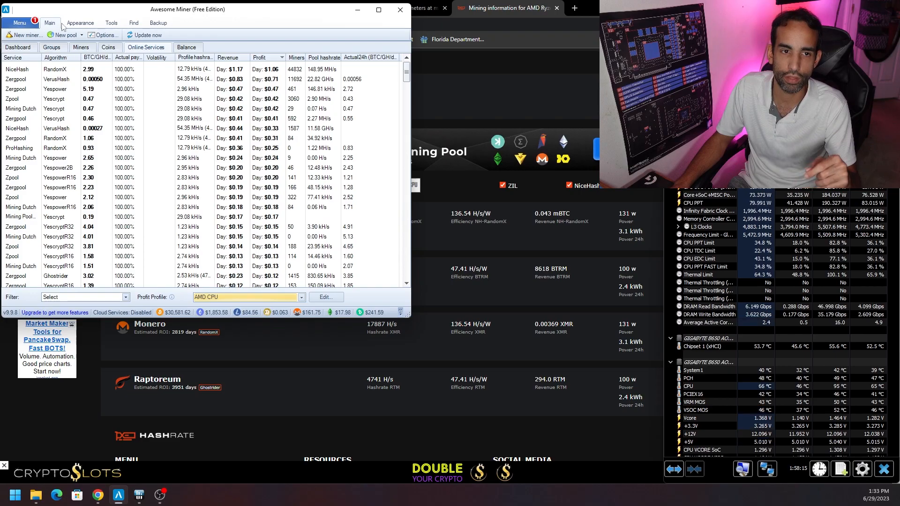
Return to the list of miners and select the Ryzen 7950X profit-switching miner
click(81, 47)
click(91, 111)
click(94, 89)
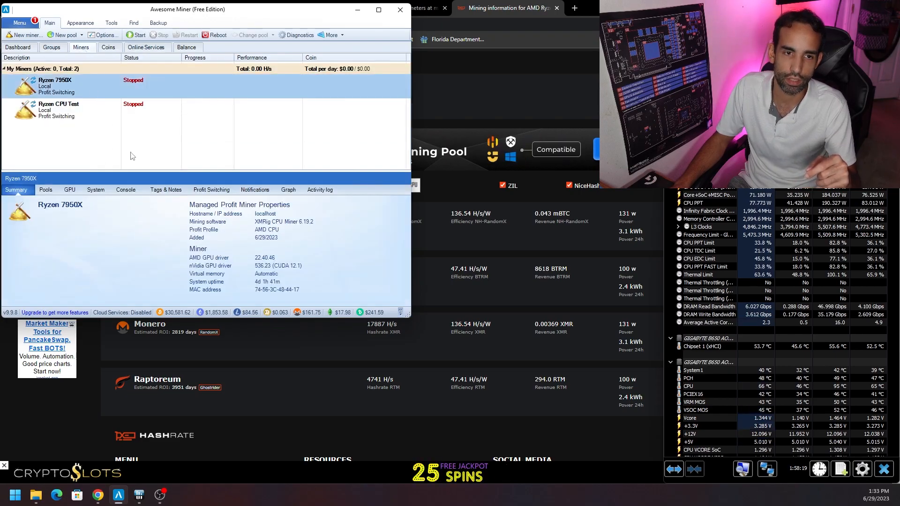